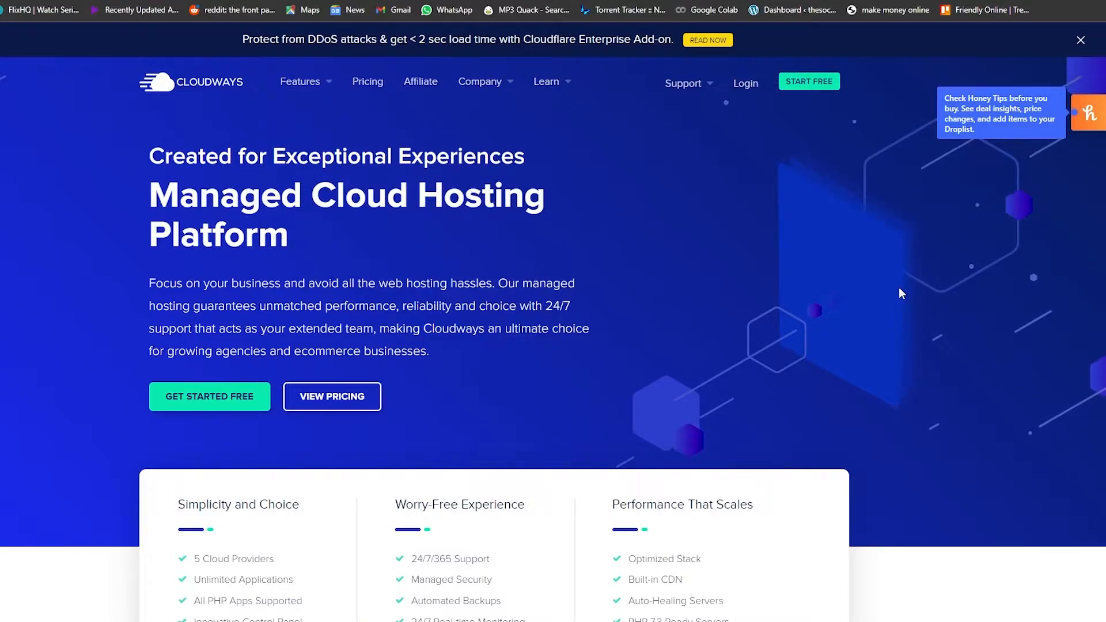
Look over the Cloudways home page and start the free sign-up
scroll(946, 295, "down", 8)
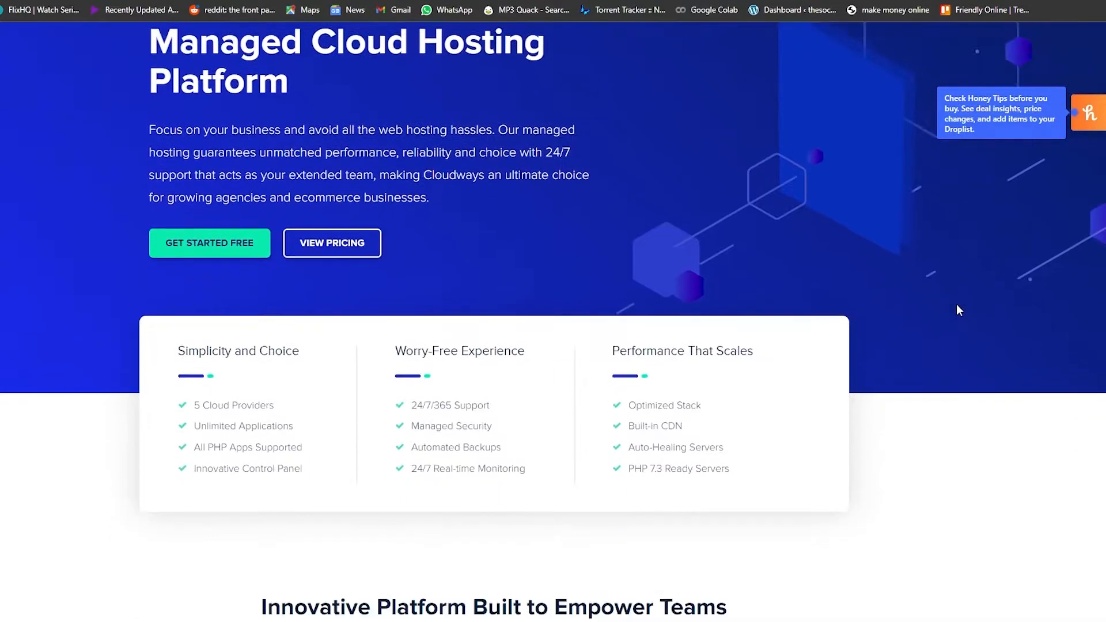
scroll(928, 312, "down", 7)
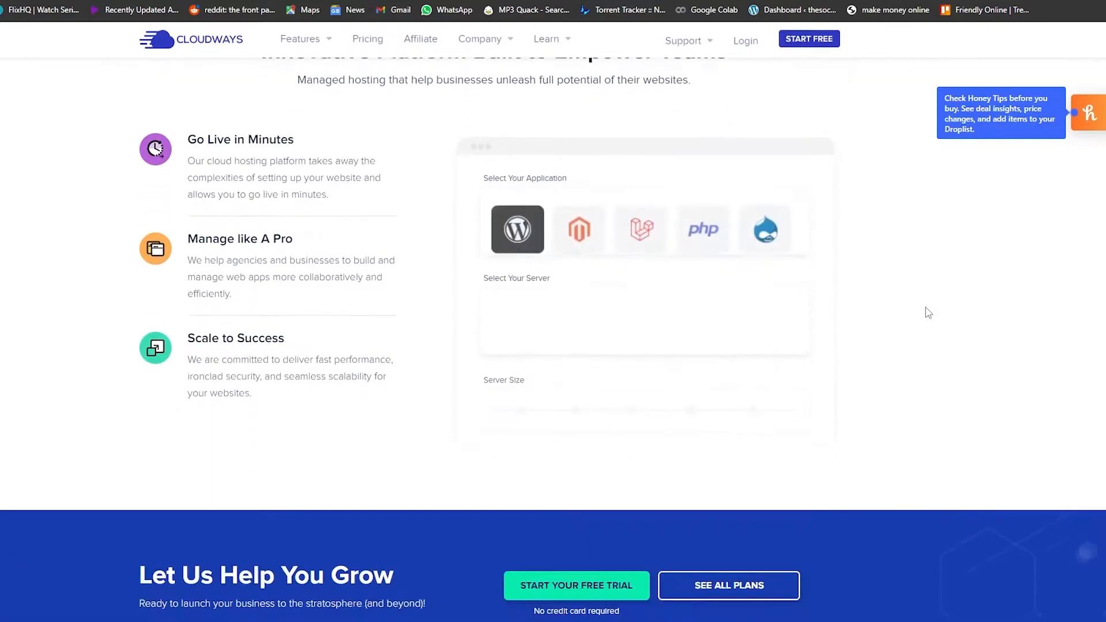
scroll(920, 308, "up", 3)
scroll(916, 318, "up", 12)
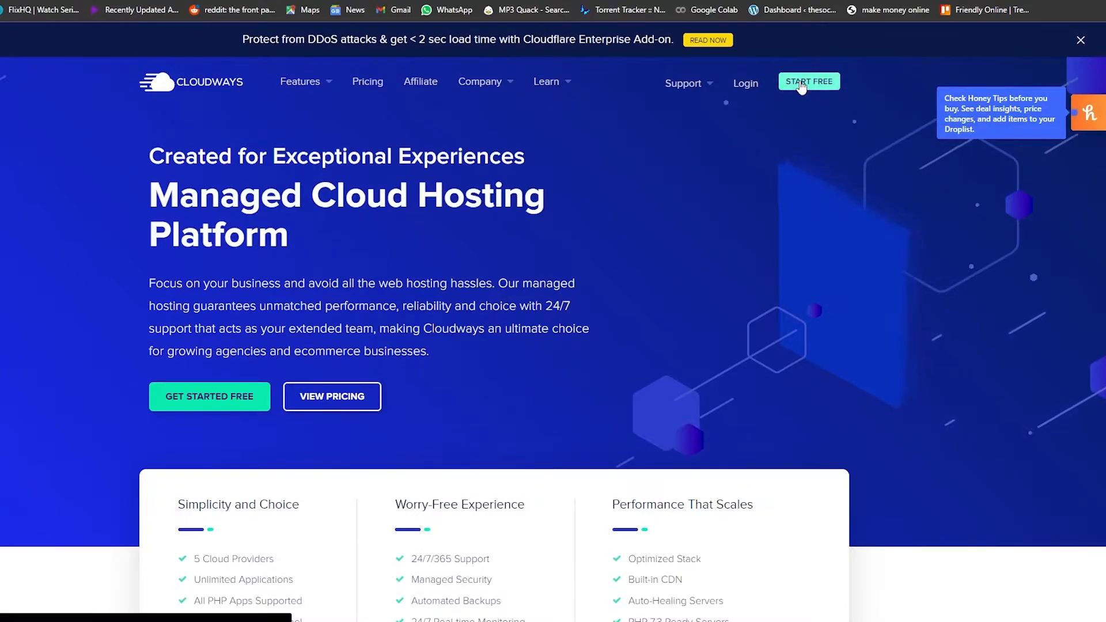
left_click(197, 406)
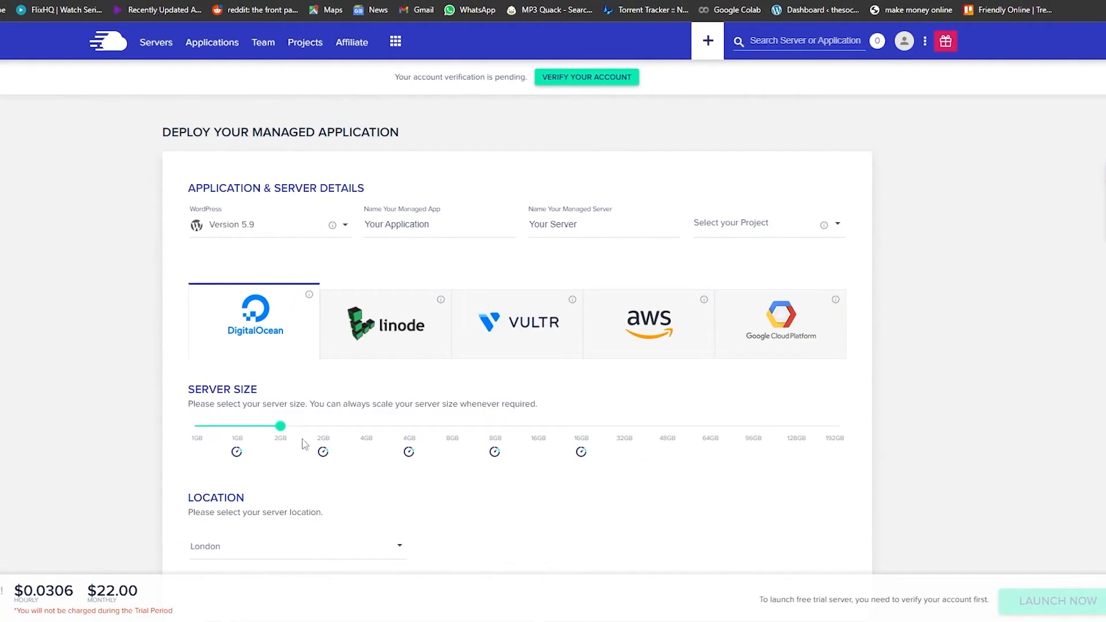
Review the managed application deployment form and start the pending account verification
scroll(791, 265, "down", 1)
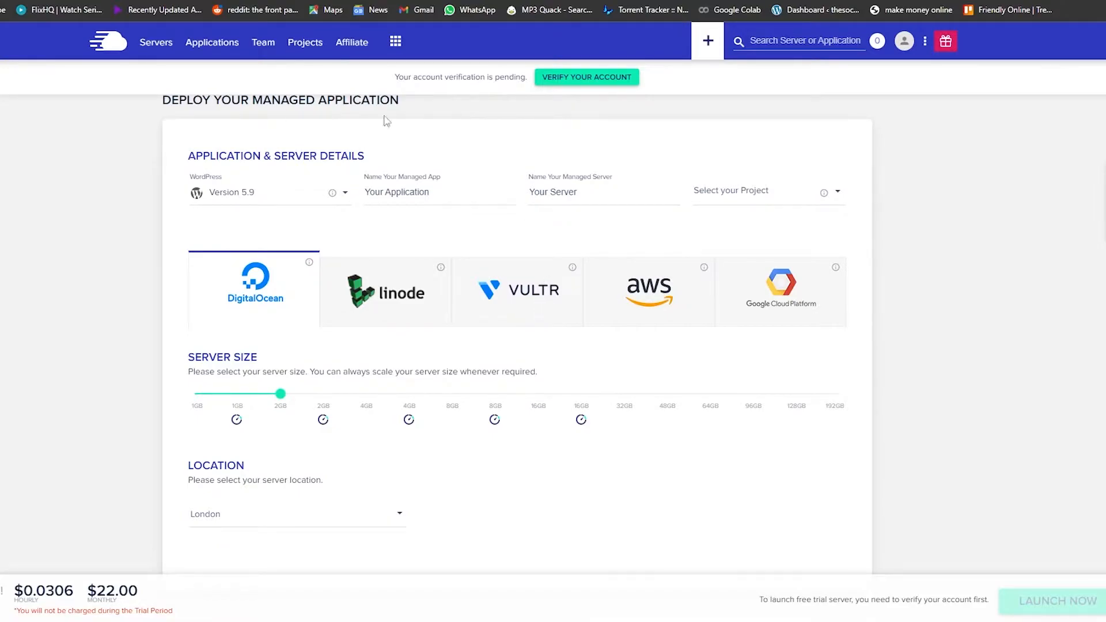
scroll(237, 296, "up", 1)
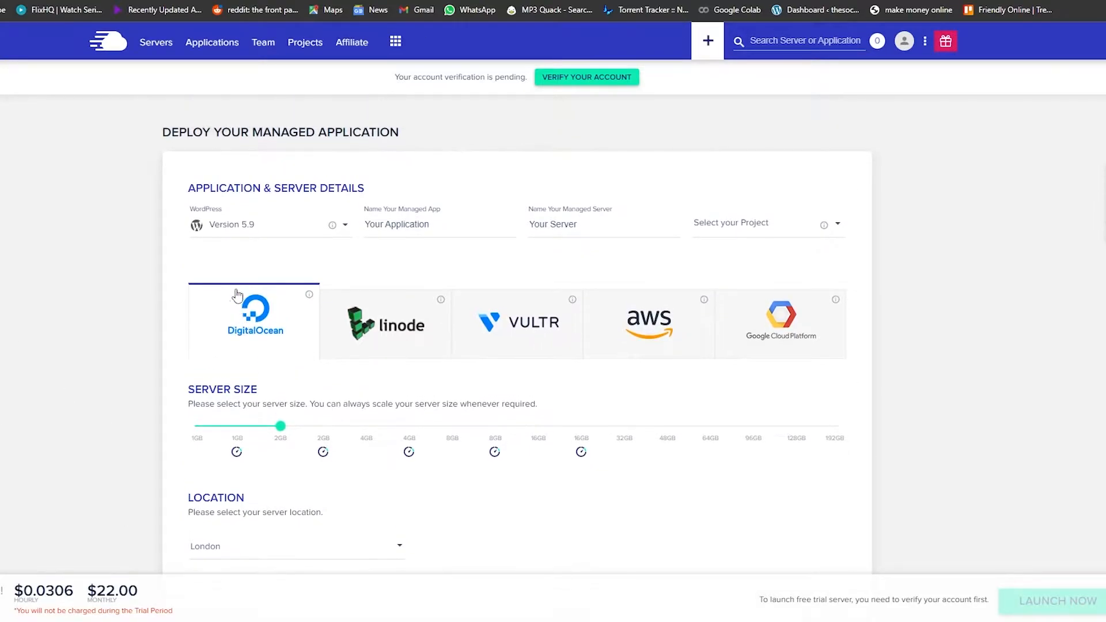
left_click(574, 84)
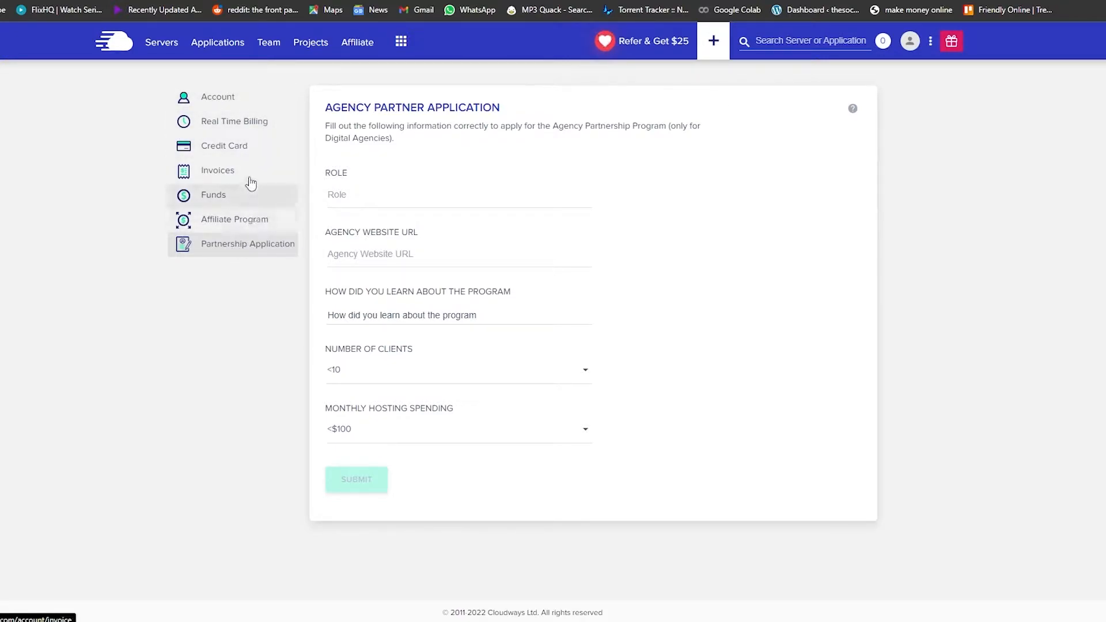
Go to the servers overview and begin launching the first server, dismissing the support tip and the welcome message
left_click(169, 46)
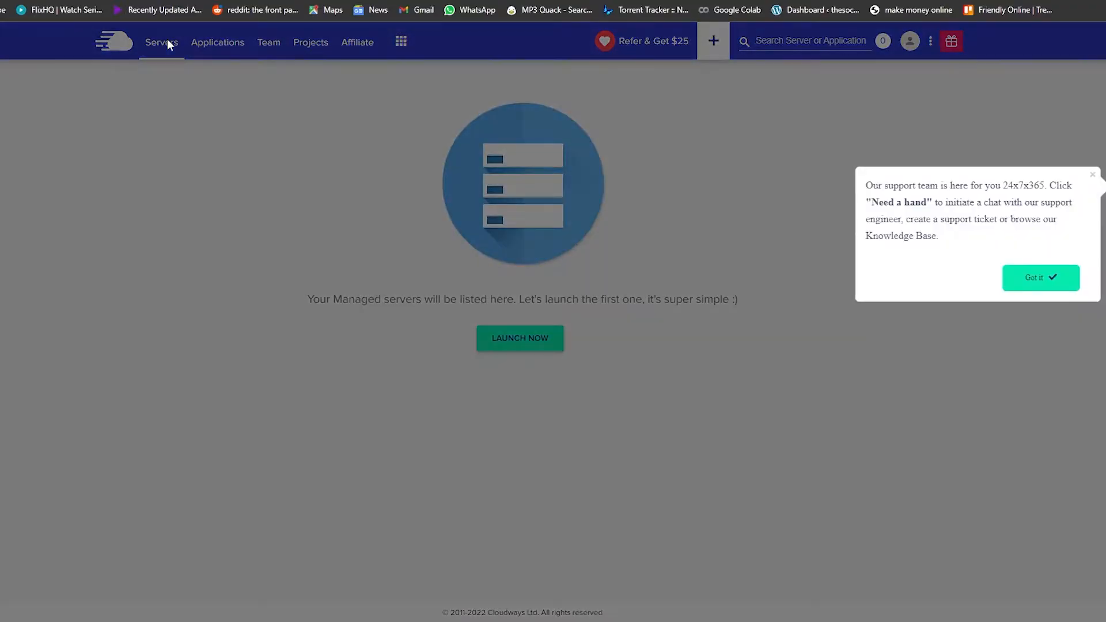
left_click(1041, 277)
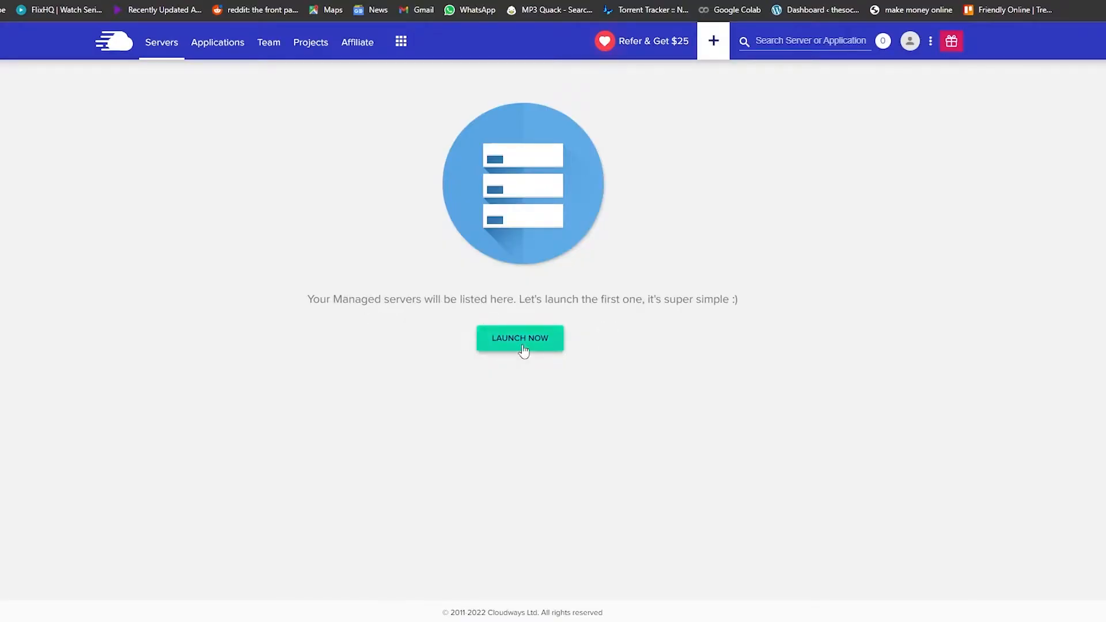
left_click(523, 346)
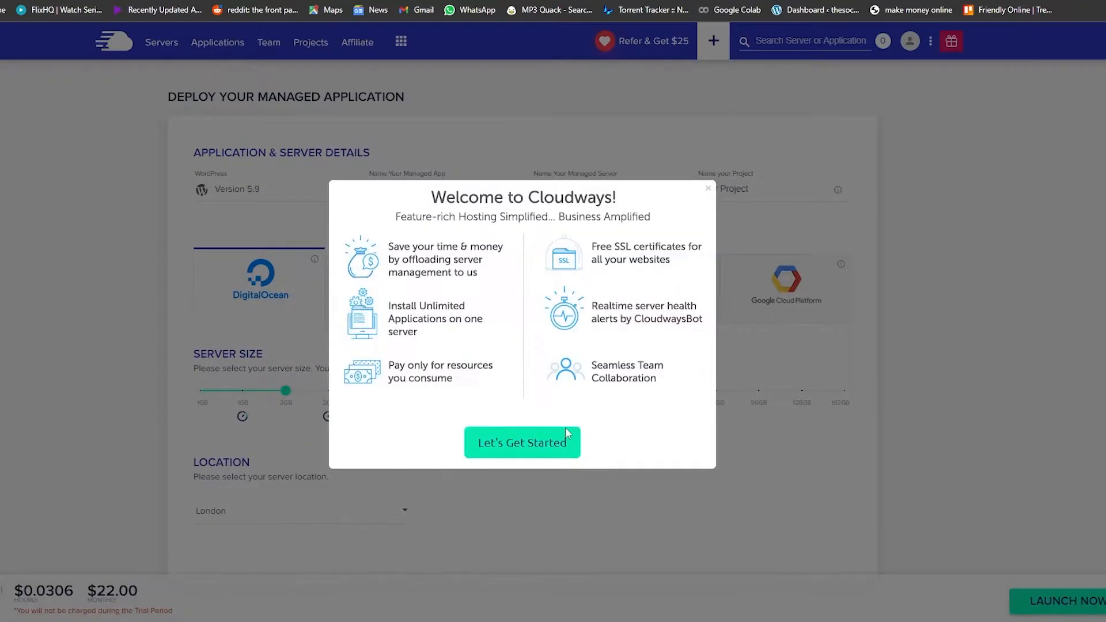
left_click(707, 191)
Review the available application types and choose WordPress Version 5.9 for the managed app
left_click(264, 189)
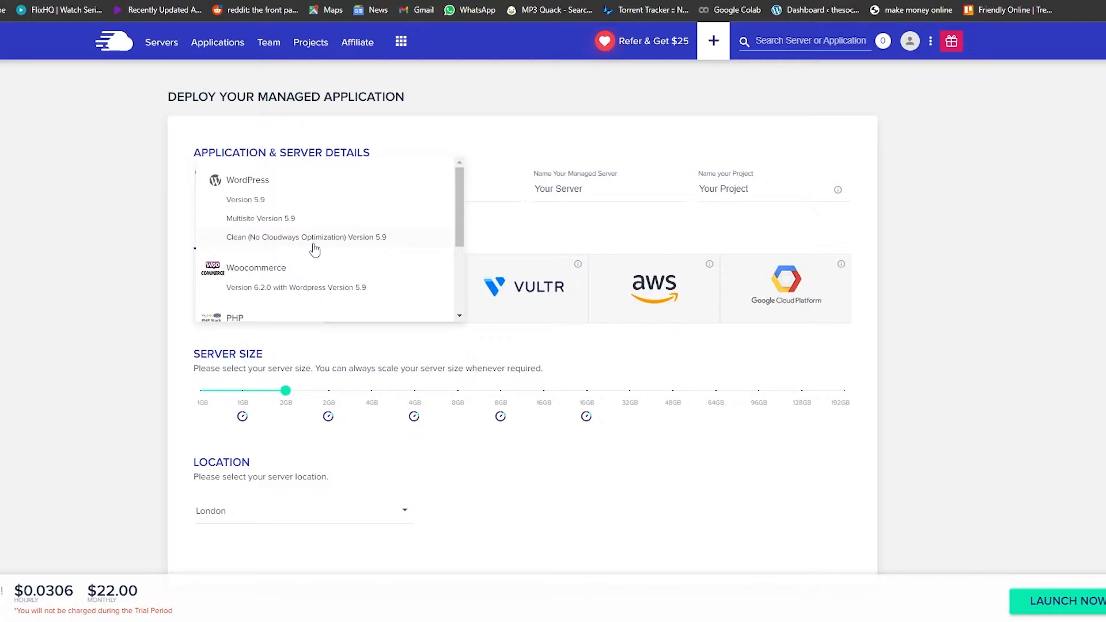
scroll(269, 278, "down", 1)
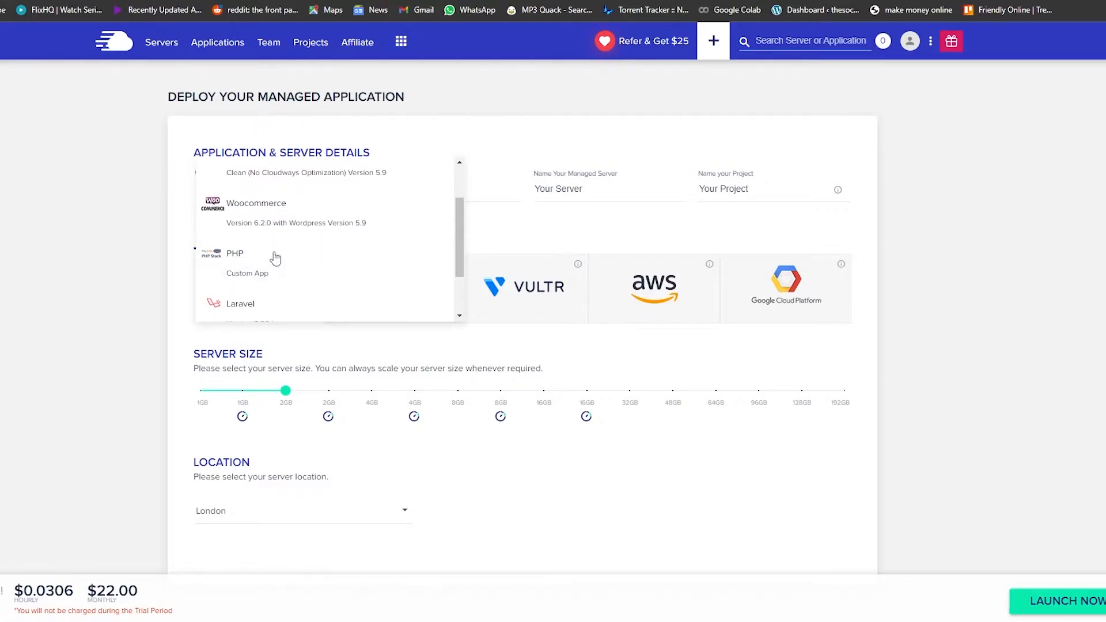
scroll(303, 229, "down", 1)
scroll(303, 228, "down", 1)
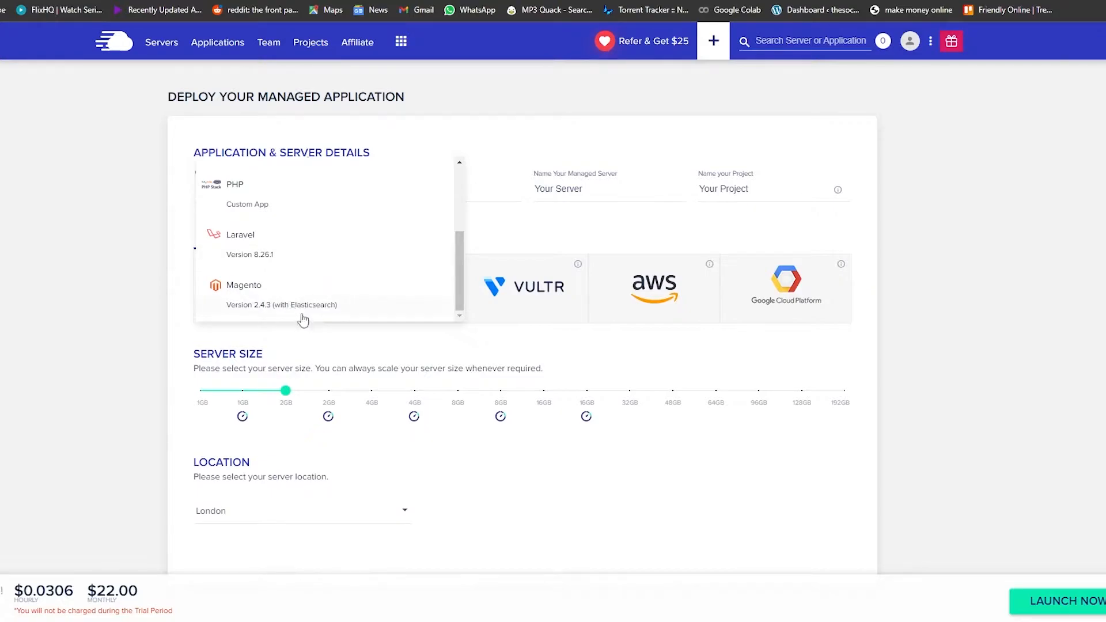
scroll(301, 317, "up", 3)
left_click(299, 204)
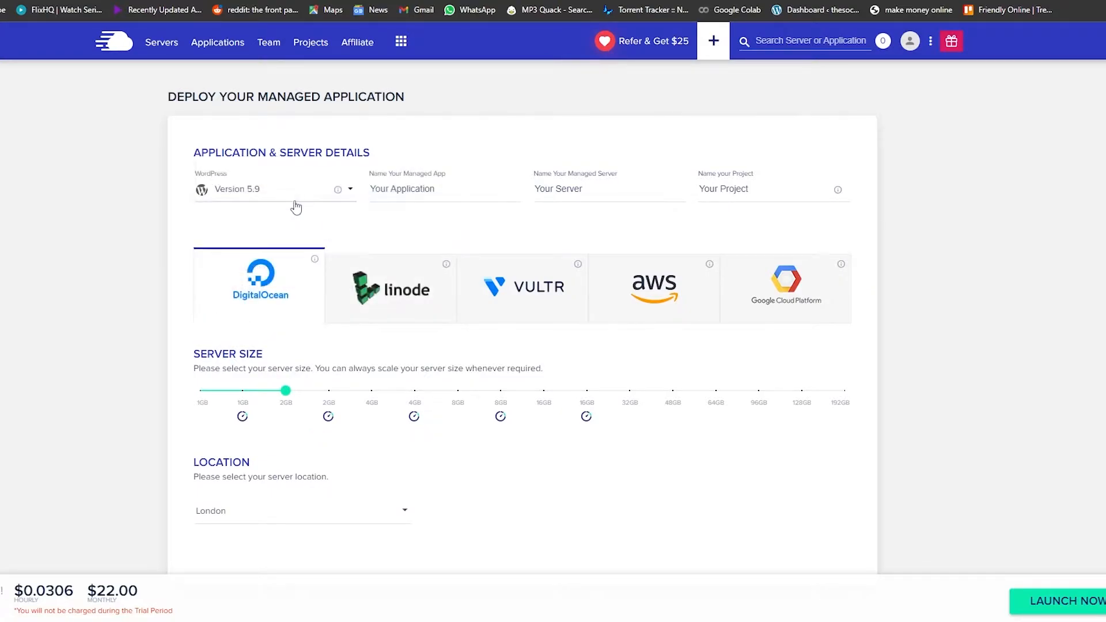
Compare the Linode, Vultr, AWS and Google Cloud hosting options, and choose DigitalOcean as the cloud provider
left_click(402, 189)
left_click(600, 190)
left_click(339, 305)
left_click(518, 311)
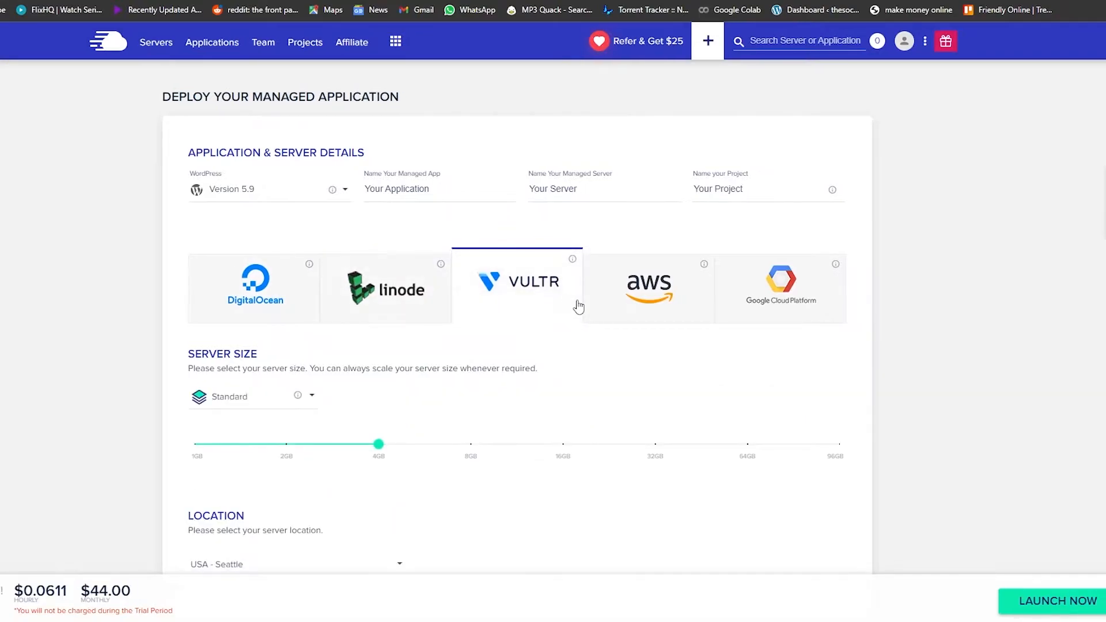
left_click(638, 300)
left_click(797, 302)
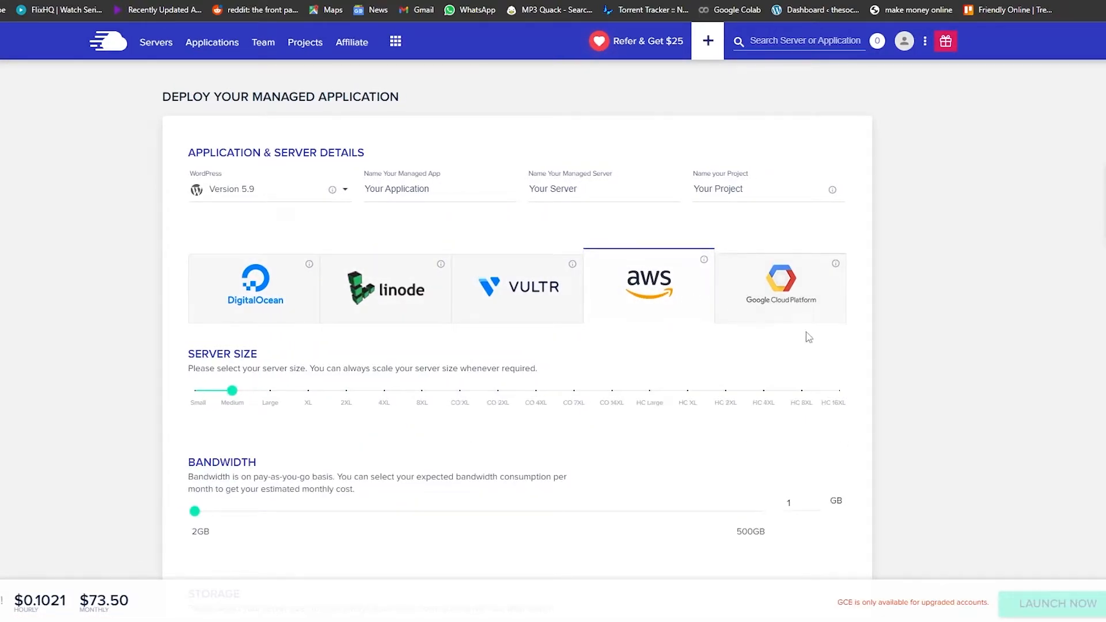
left_click(278, 314)
Set the DigitalOcean server size to 1GB and choose London as the server location
mouse_move(291, 404)
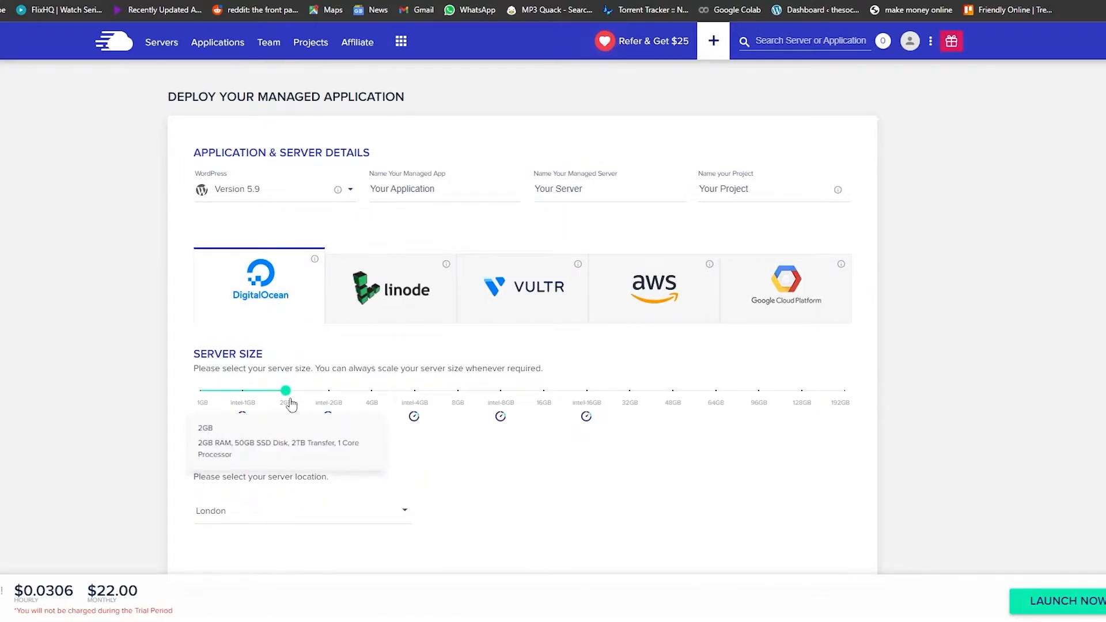
left_click_drag(290, 403, 240, 406)
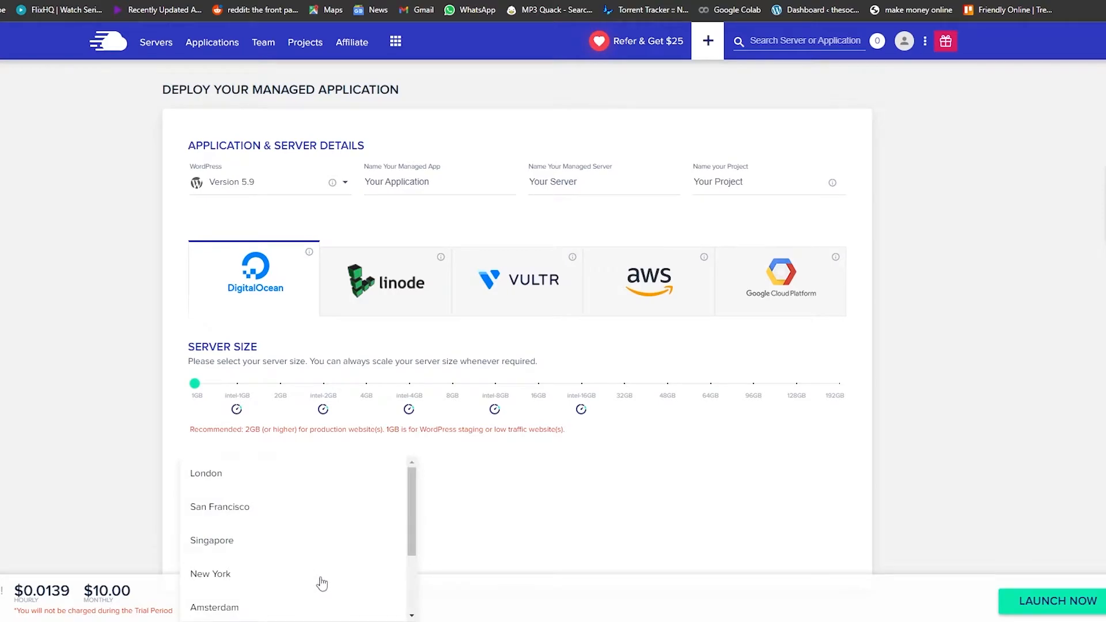
scroll(219, 518, "down", 1)
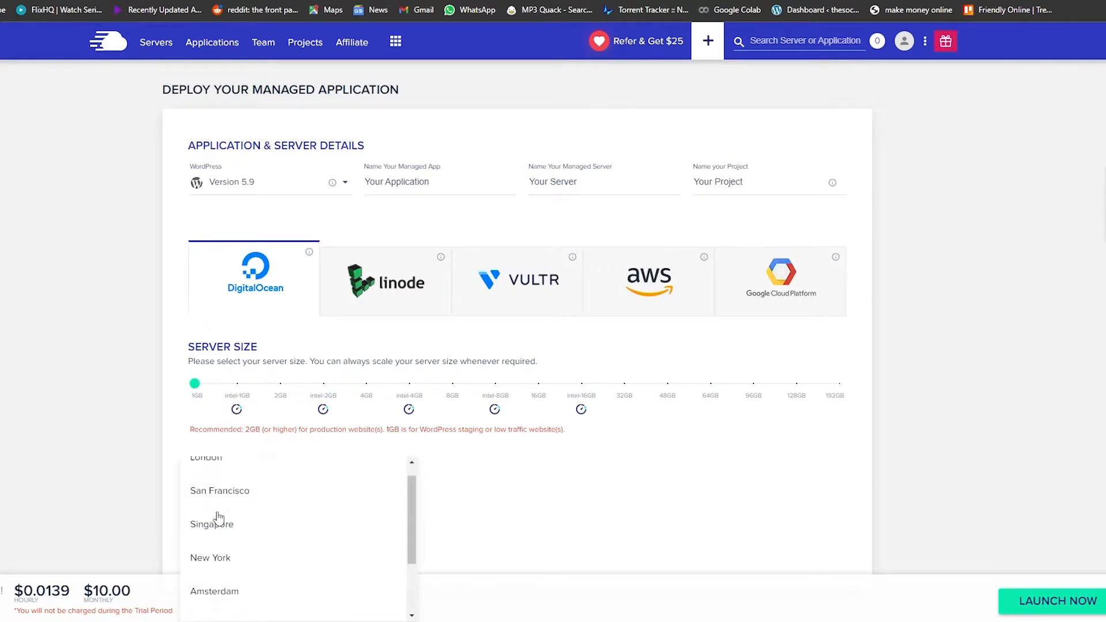
scroll(218, 517, "down", 2)
scroll(231, 553, "up", 3)
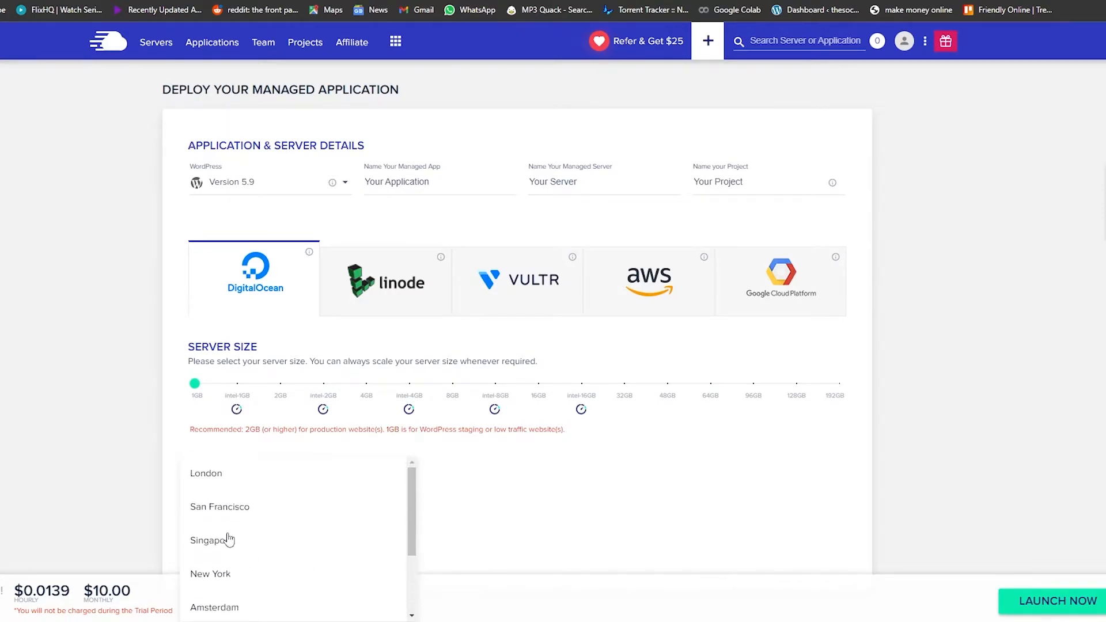
left_click(223, 476)
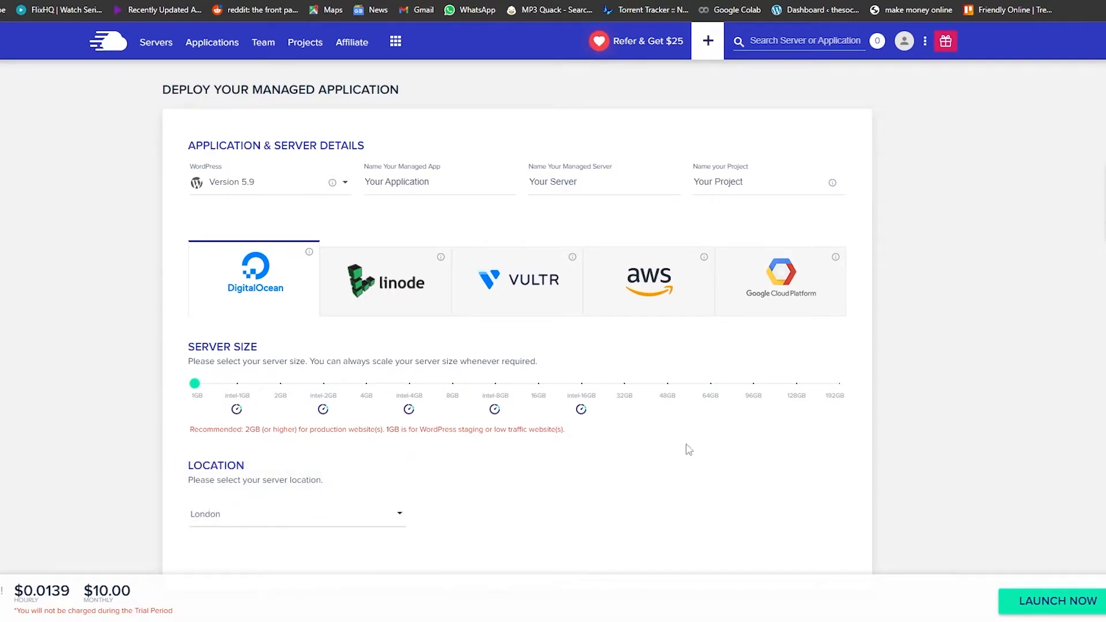
Launch the configured server and close the referral credits offer
left_click(1060, 602)
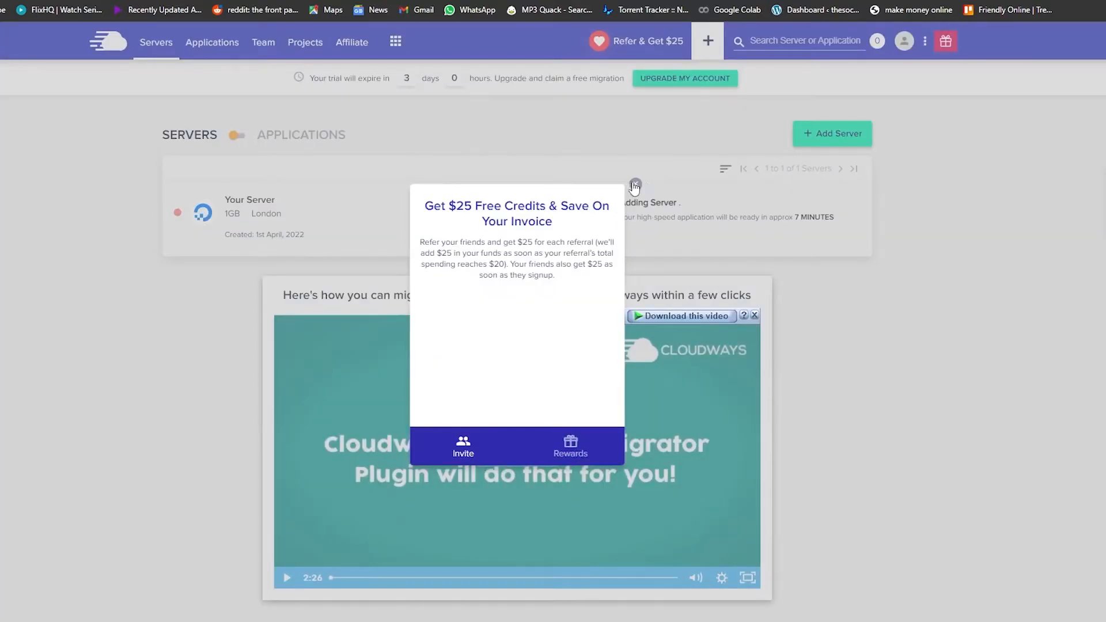
left_click(635, 185)
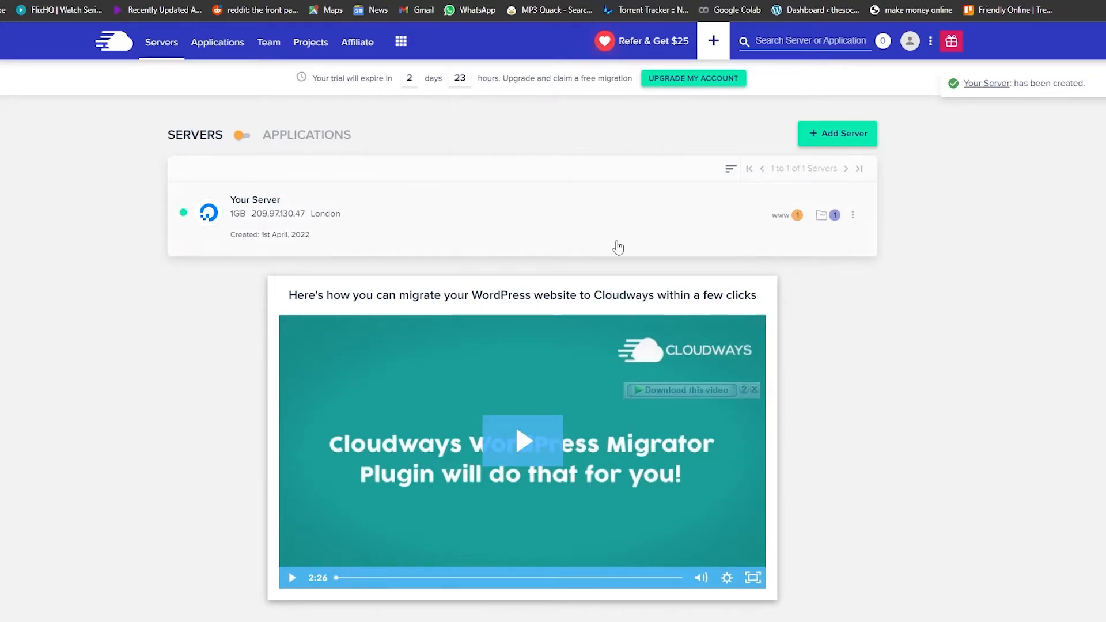
Open the new server's master credentials and copy the username and password, keeping the username in a sticky note moved clear of the credentials
left_click(474, 215)
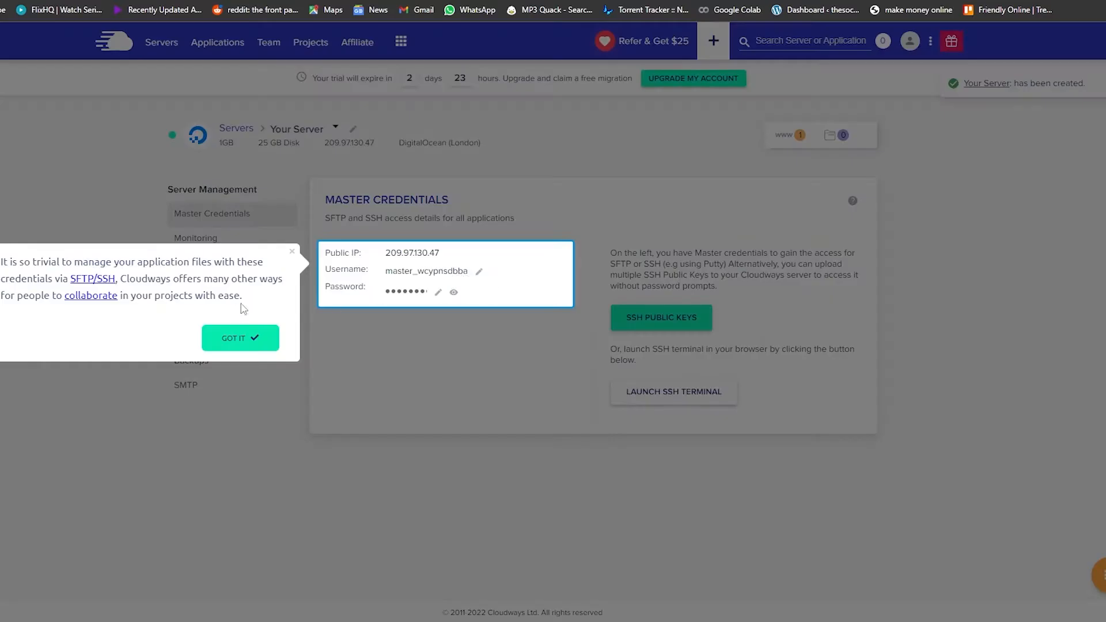
left_click(205, 327)
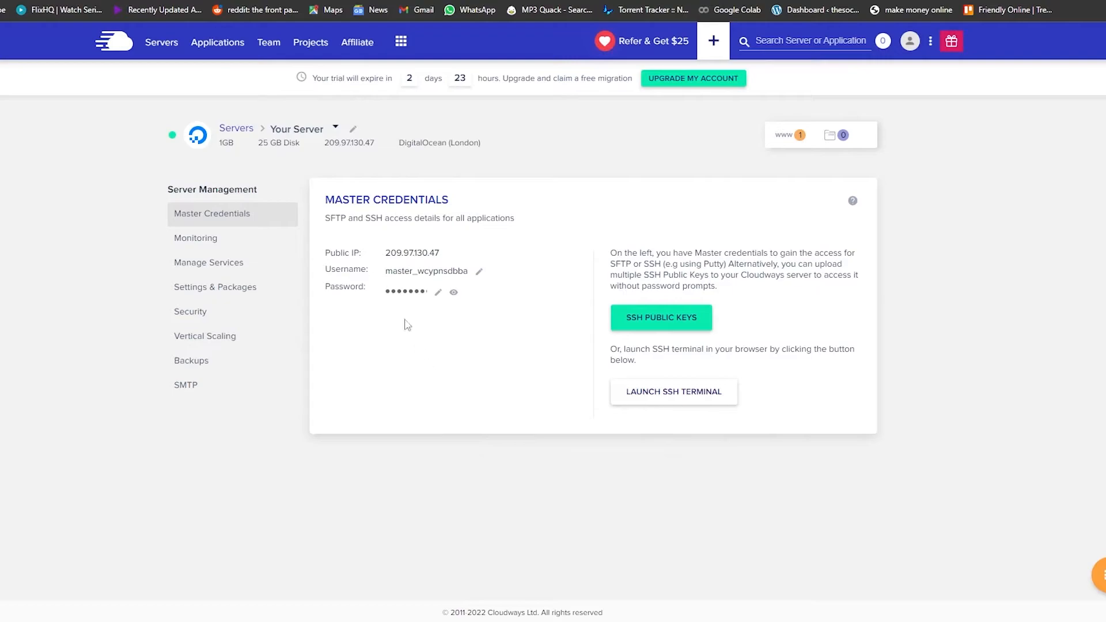
left_click(403, 276)
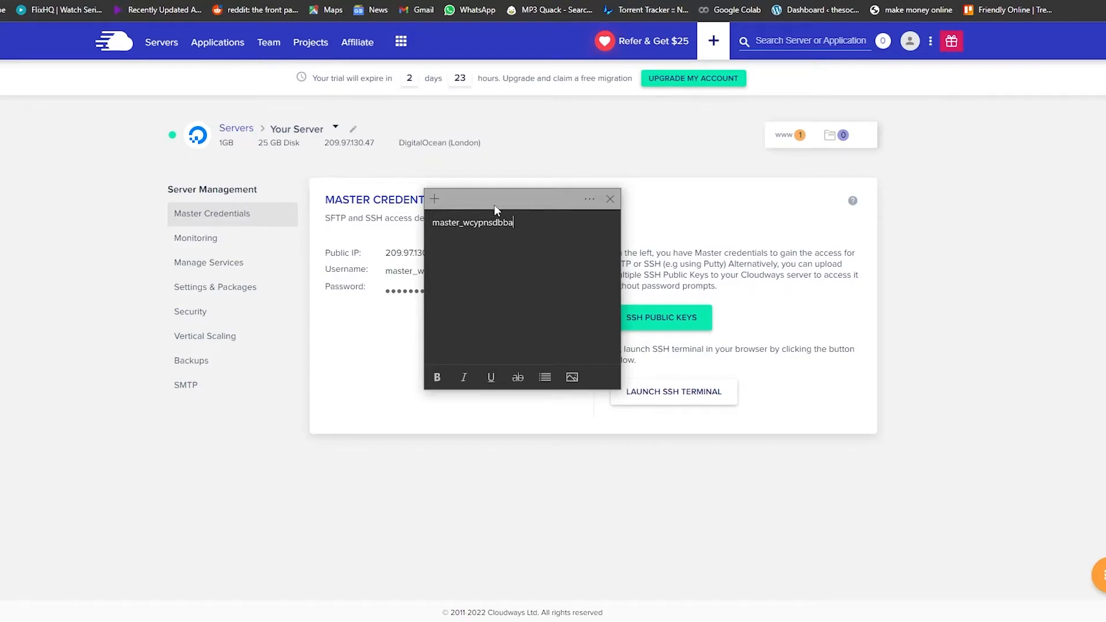
left_click_drag(494, 205, 962, 68)
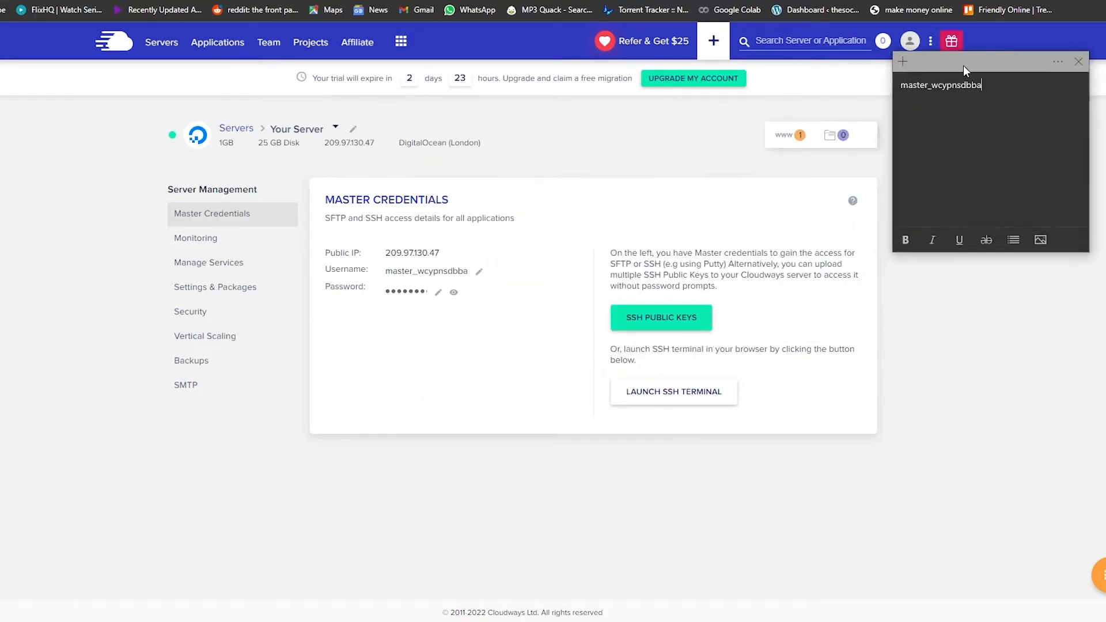
left_click(425, 292)
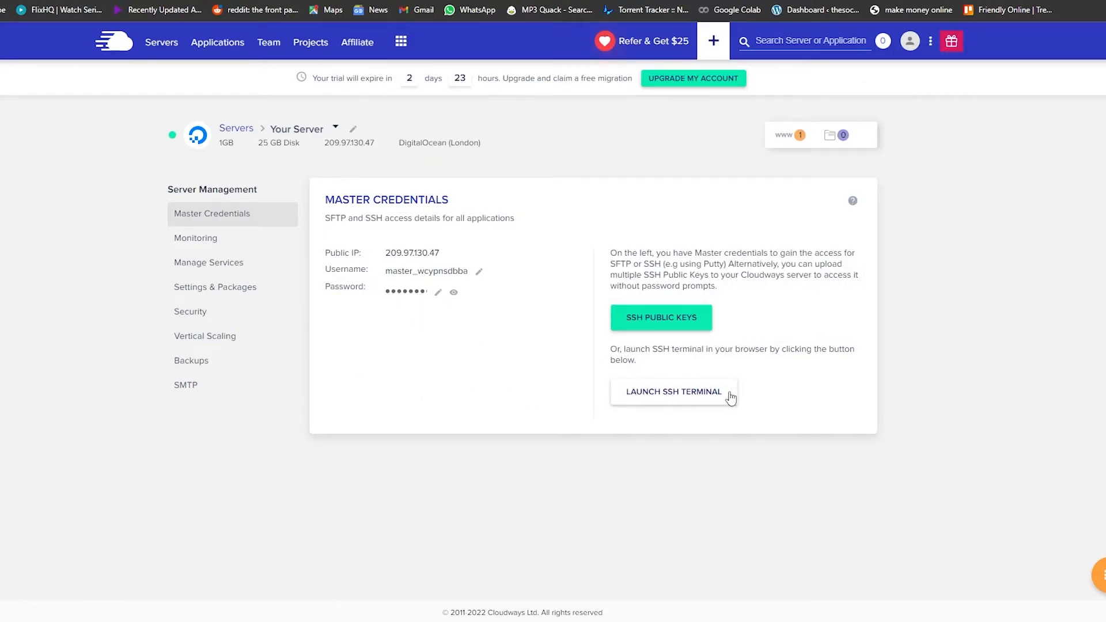
Launch the server's SSH terminal and look through its Vertical Scaling, Backups and SMTP management pages
left_click(680, 399)
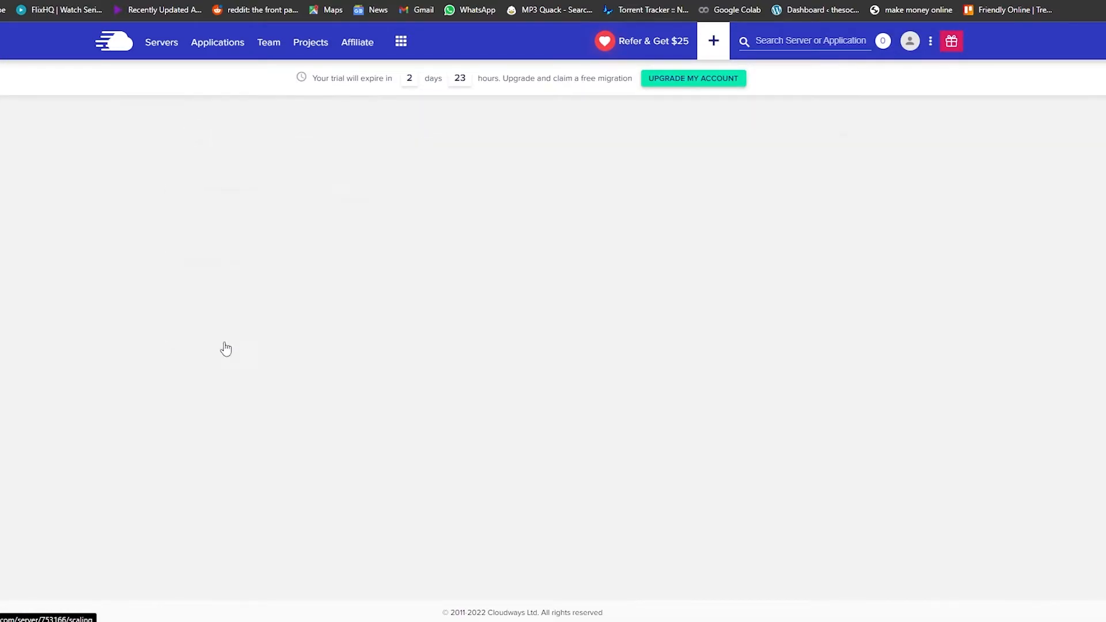
left_click(227, 368)
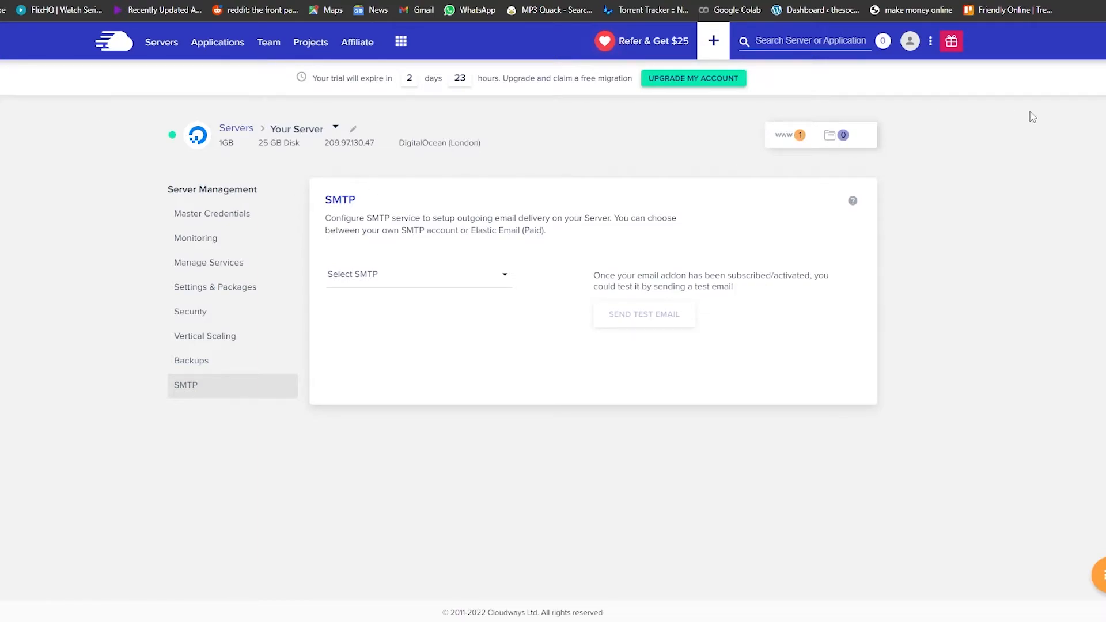
Open Your Application from the server's installed applications and go to its WordPress admin login page
left_click(782, 137)
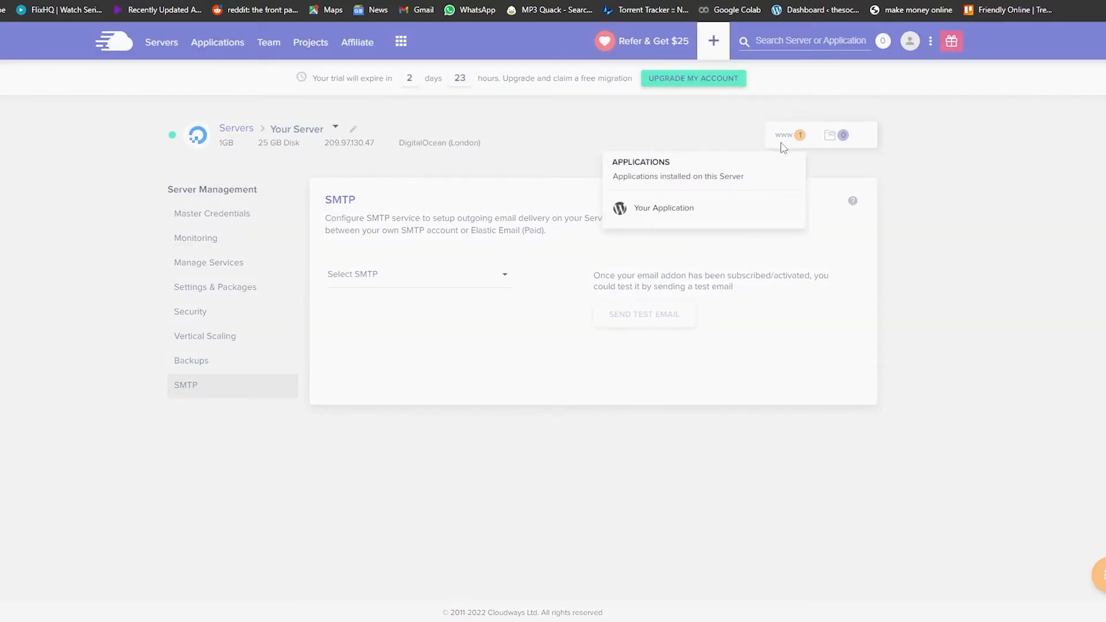
left_click(777, 139)
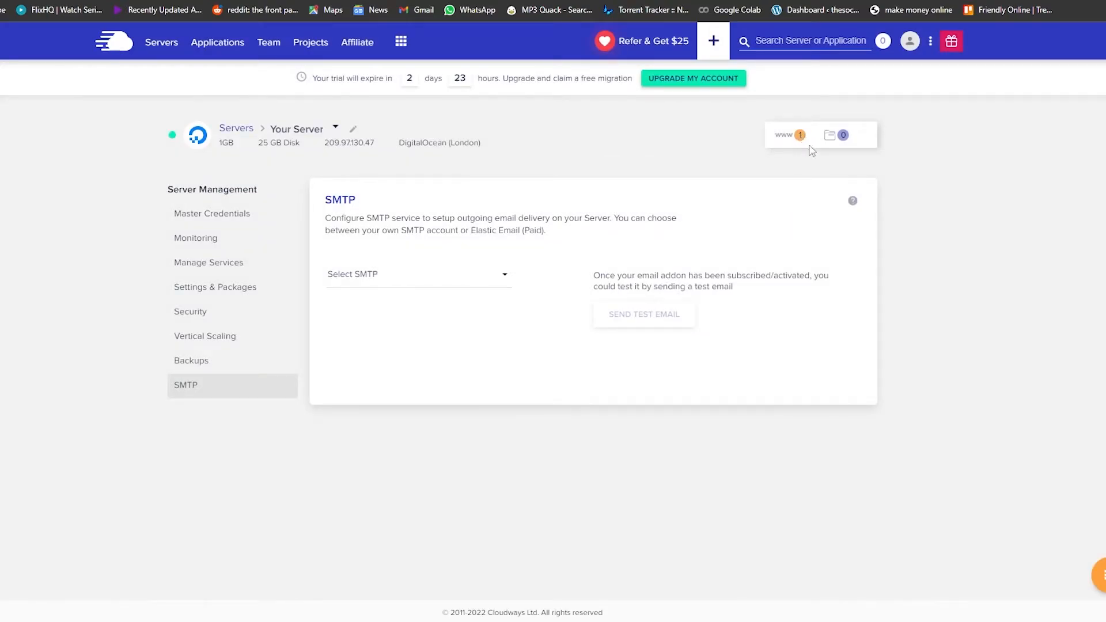
left_click(788, 138)
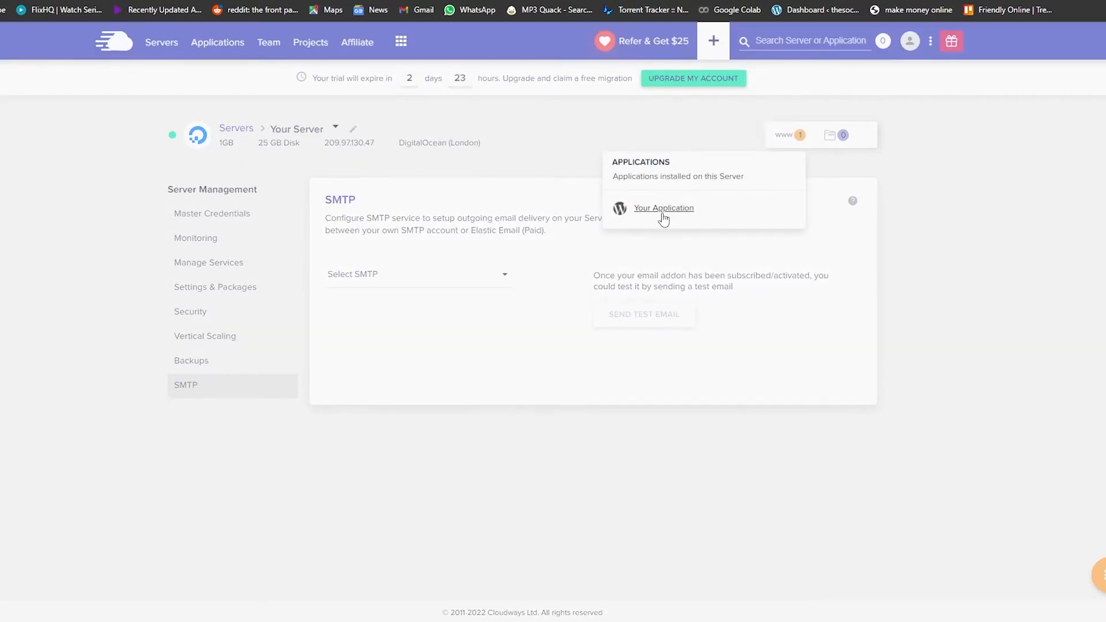
left_click(660, 209)
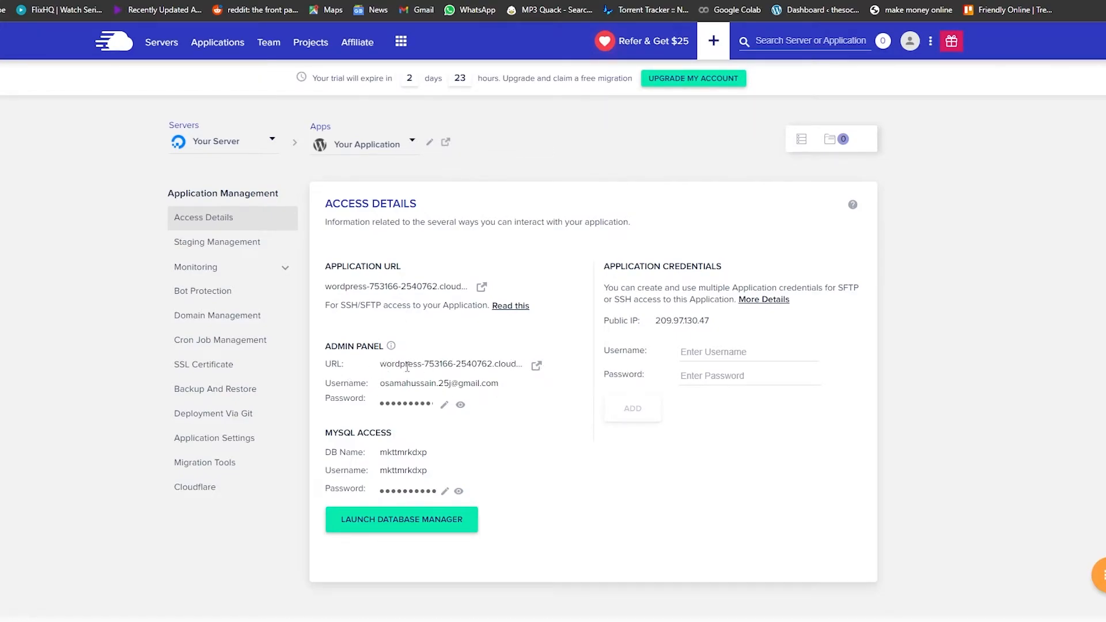
left_click(537, 369)
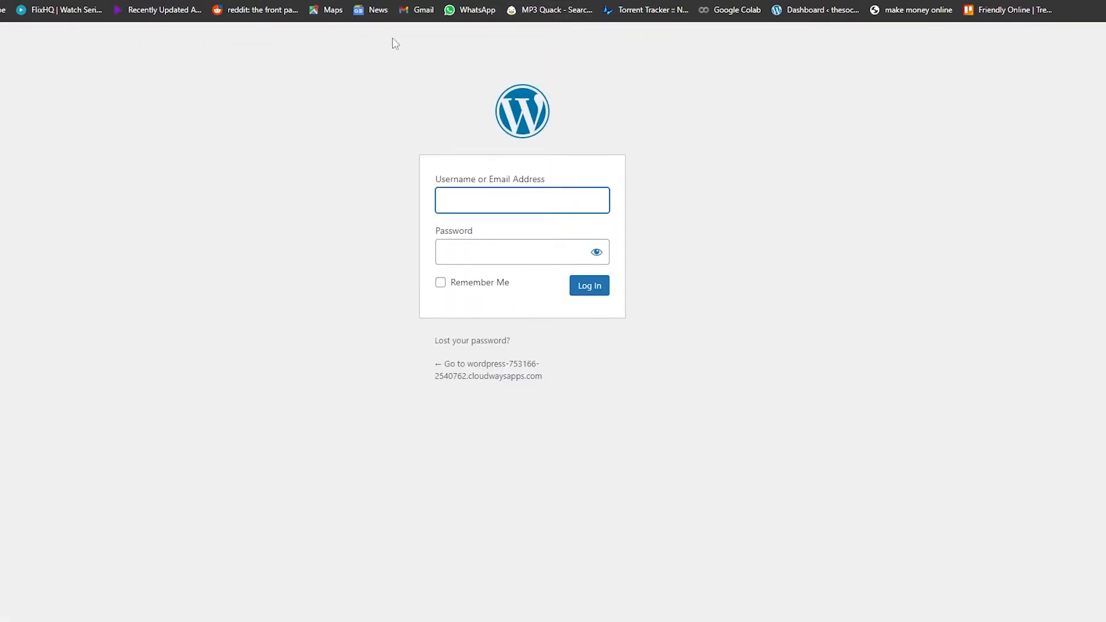
Copy the admin panel username from the application's Cloudways access details into the WordPress login form
key("ctrl+shift+Tab")
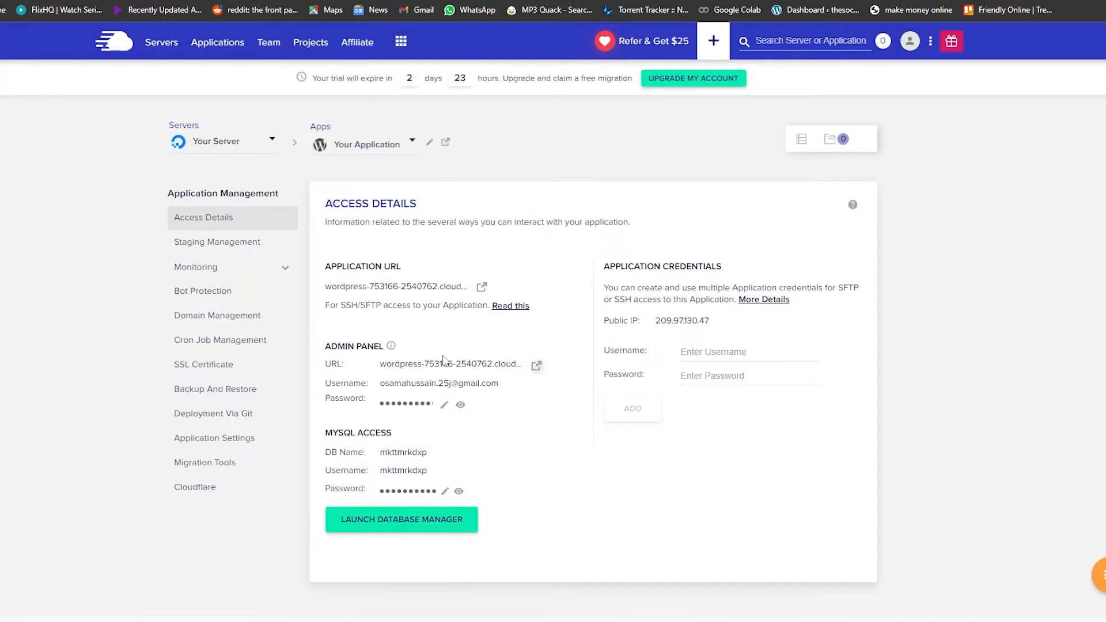
left_click(469, 389)
key("ctrl+Tab")
key("ctrl+v")
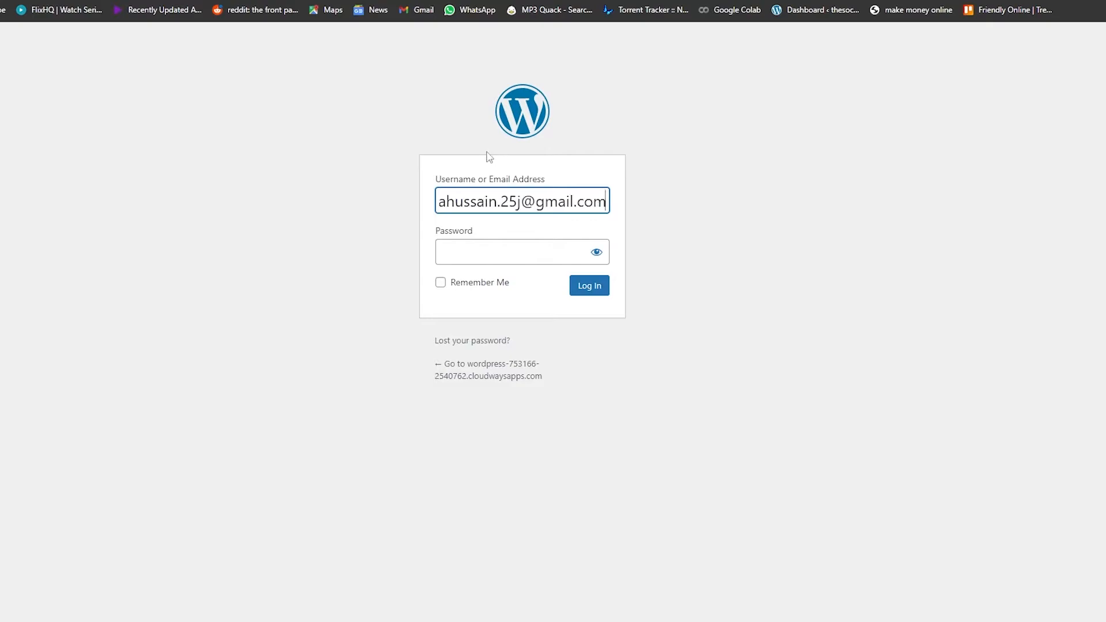
Copy the admin panel password from Cloudways into the WordPress login form and log in with Remember Me enabled
key("ctrl+shift+Tab")
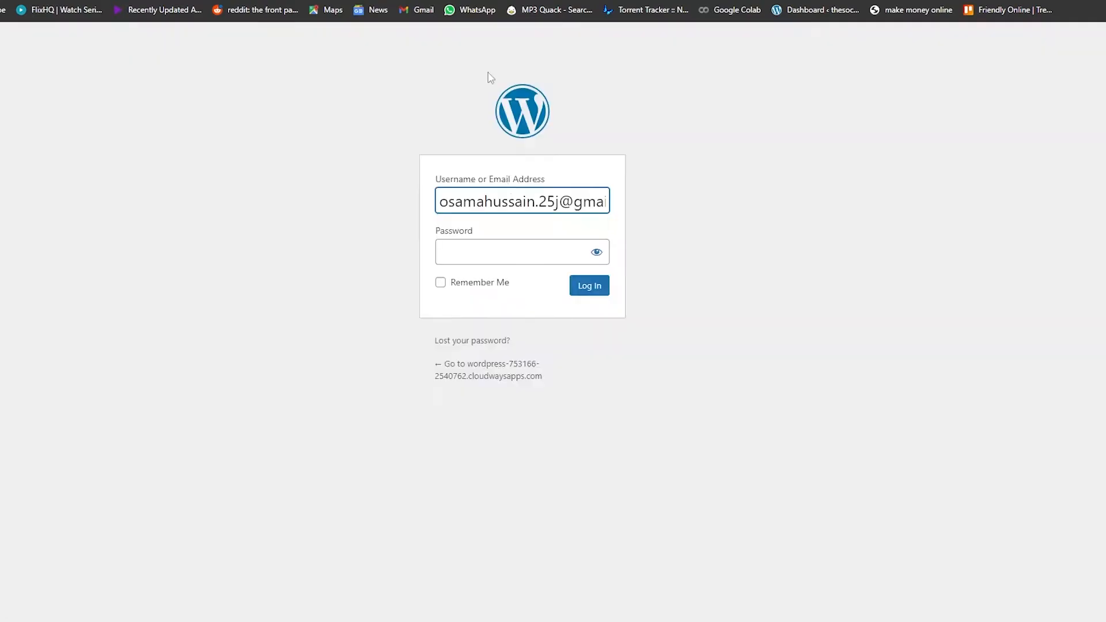
left_click(479, 251)
key("ctrl+v")
key("Tab")
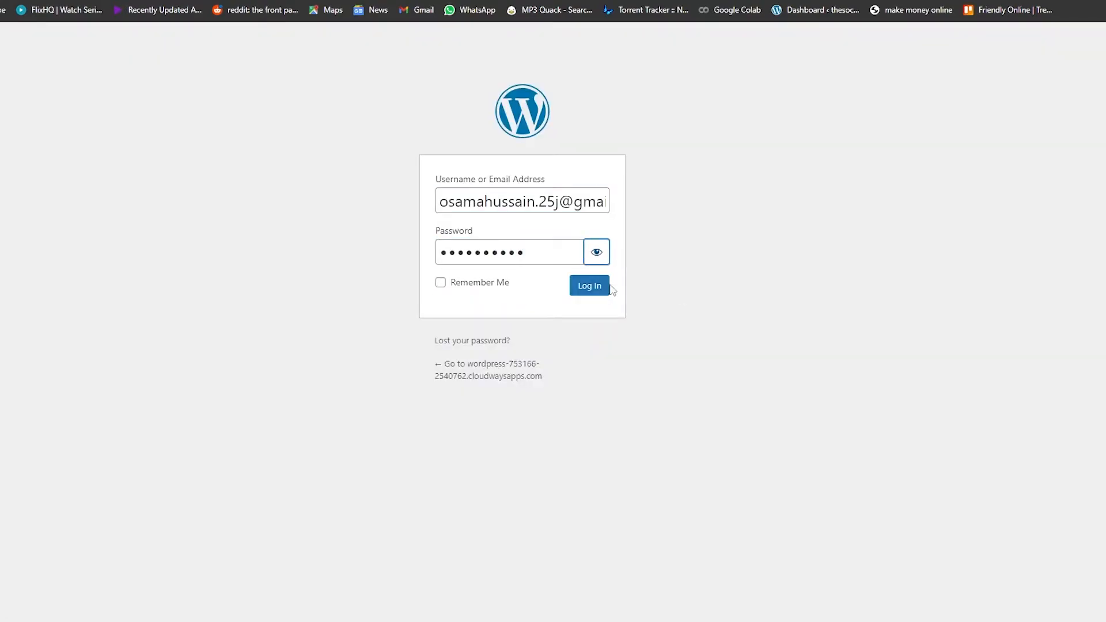
left_click(453, 290)
left_click(587, 286)
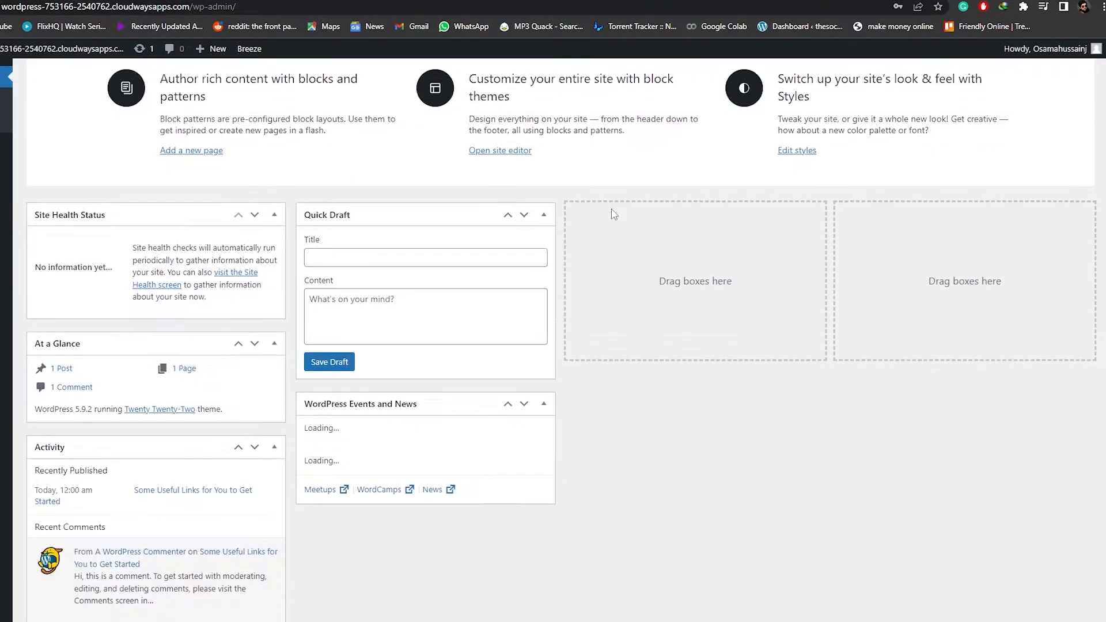
Look over the new WordPress dashboard and visit the live site to review its home page
scroll(639, 321, "down", 5)
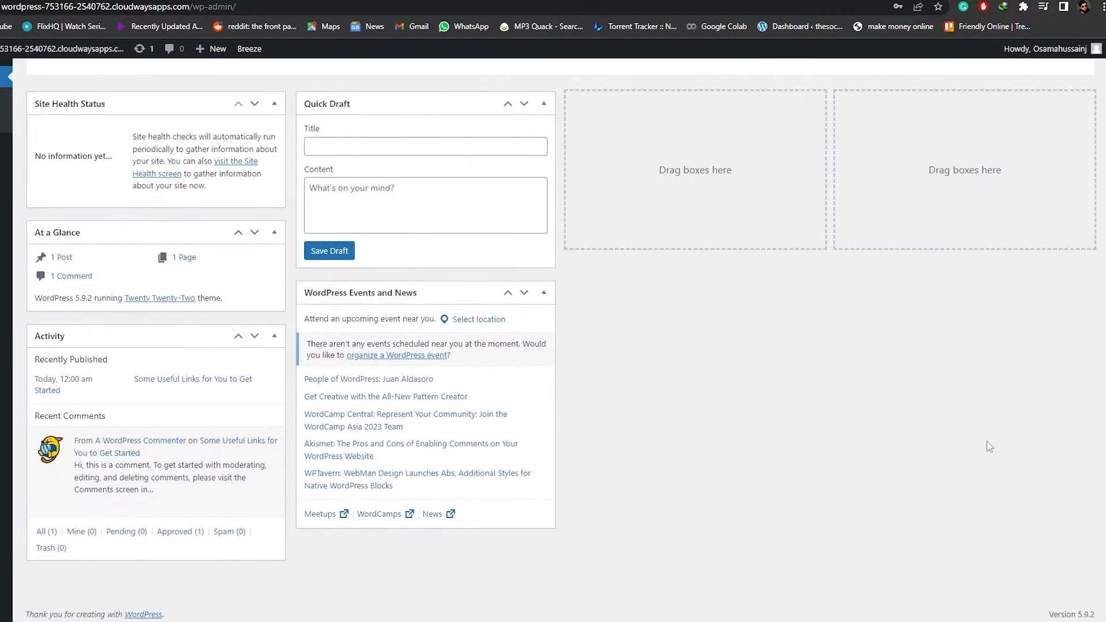
scroll(795, 385, "up", 5)
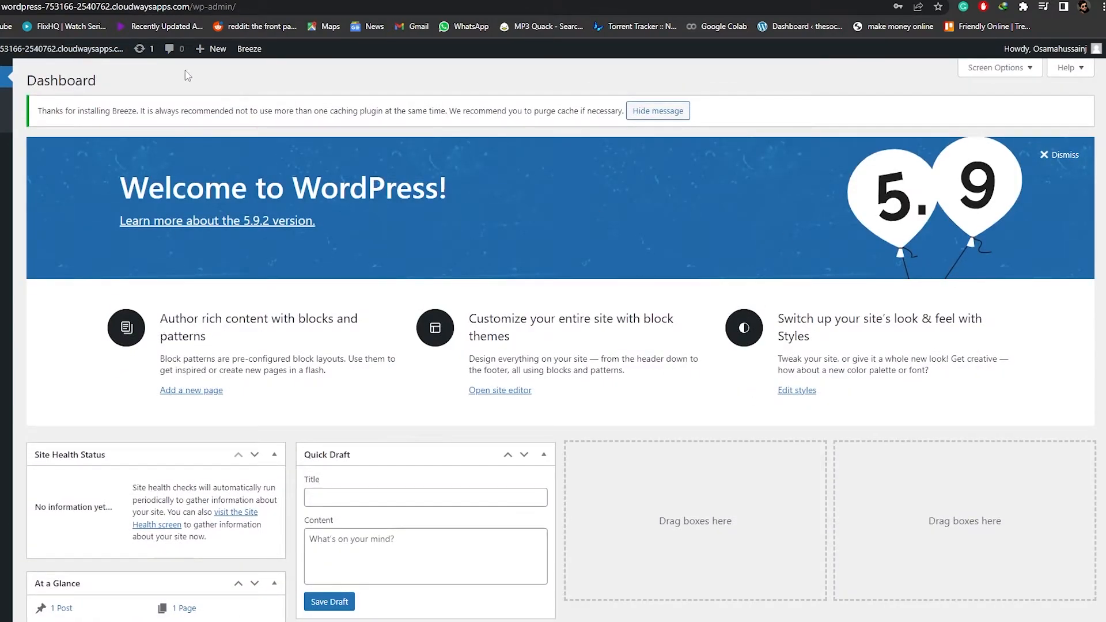
mouse_move(64, 49)
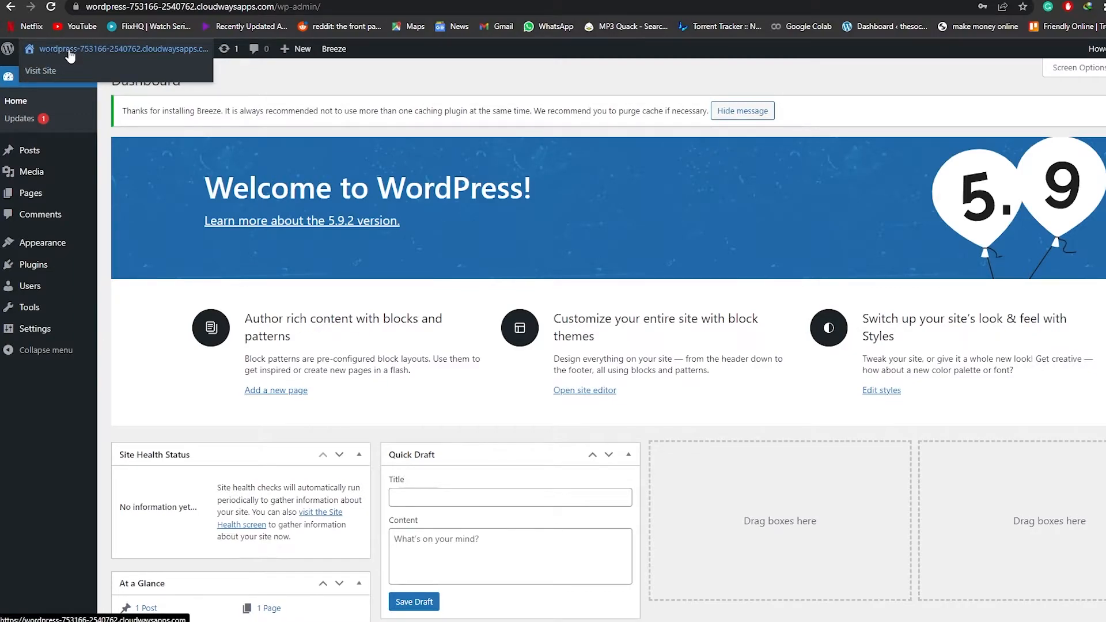
left_click(37, 75)
scroll(579, 222, "down", 2)
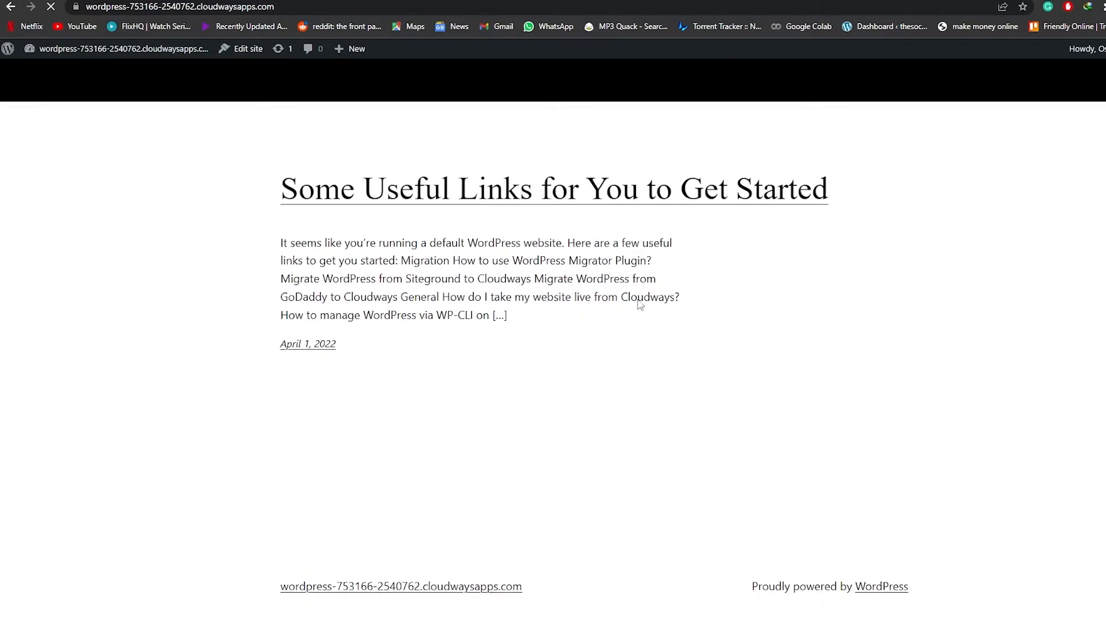
scroll(560, 364, "down", 5)
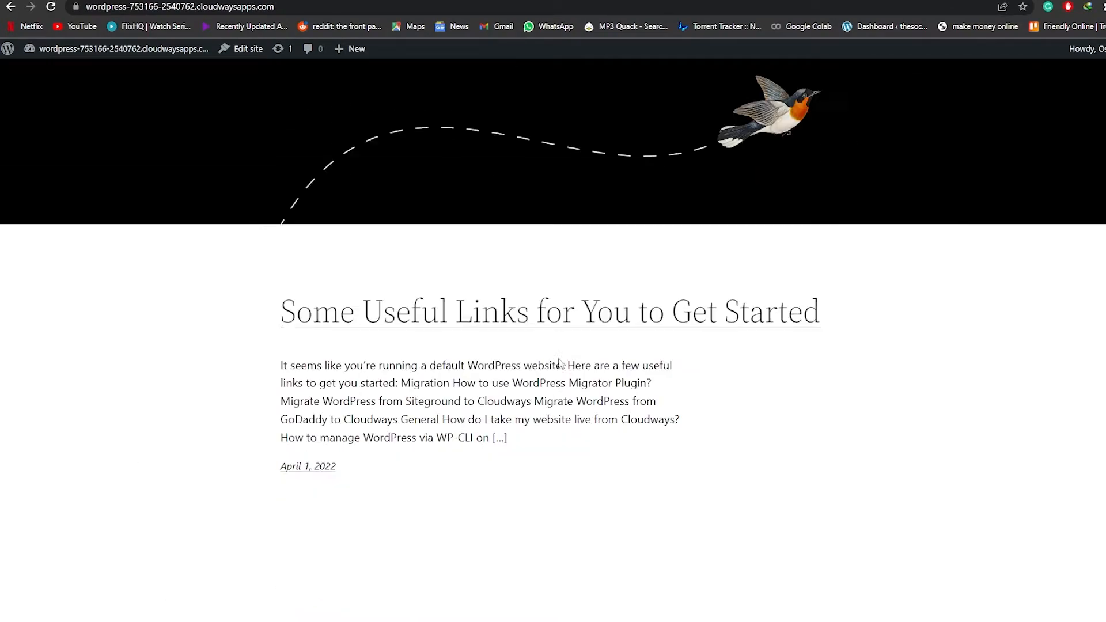
scroll(567, 358, "up", 5)
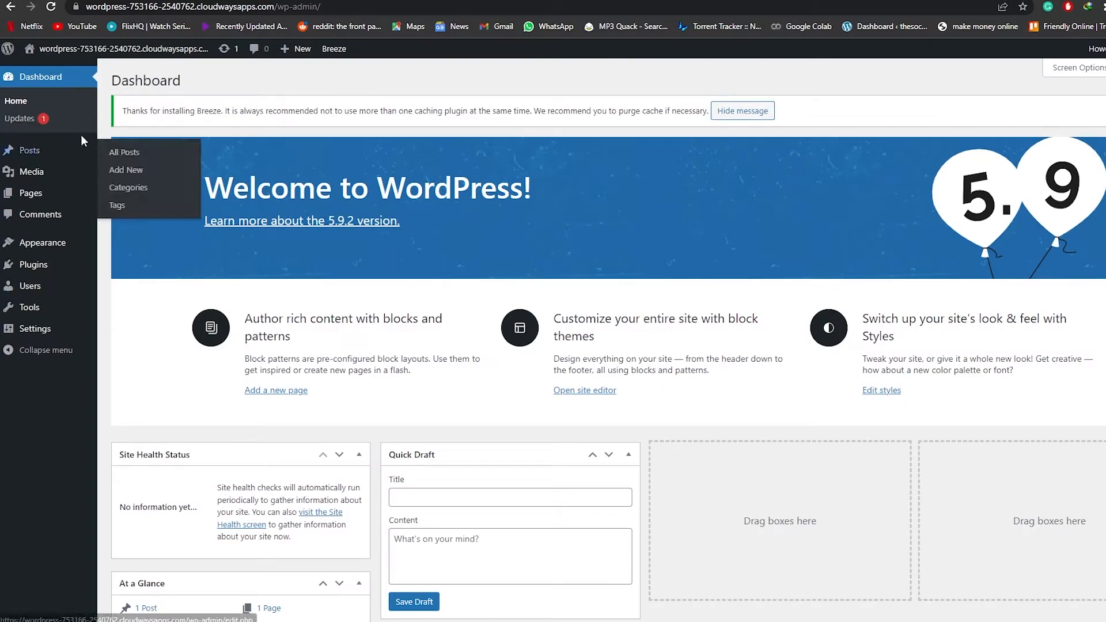
Return to the WordPress dashboard and examine its widgets, checking the application's Cloudways access details in between
scroll(709, 253, "down", 3)
scroll(699, 259, "down", 3)
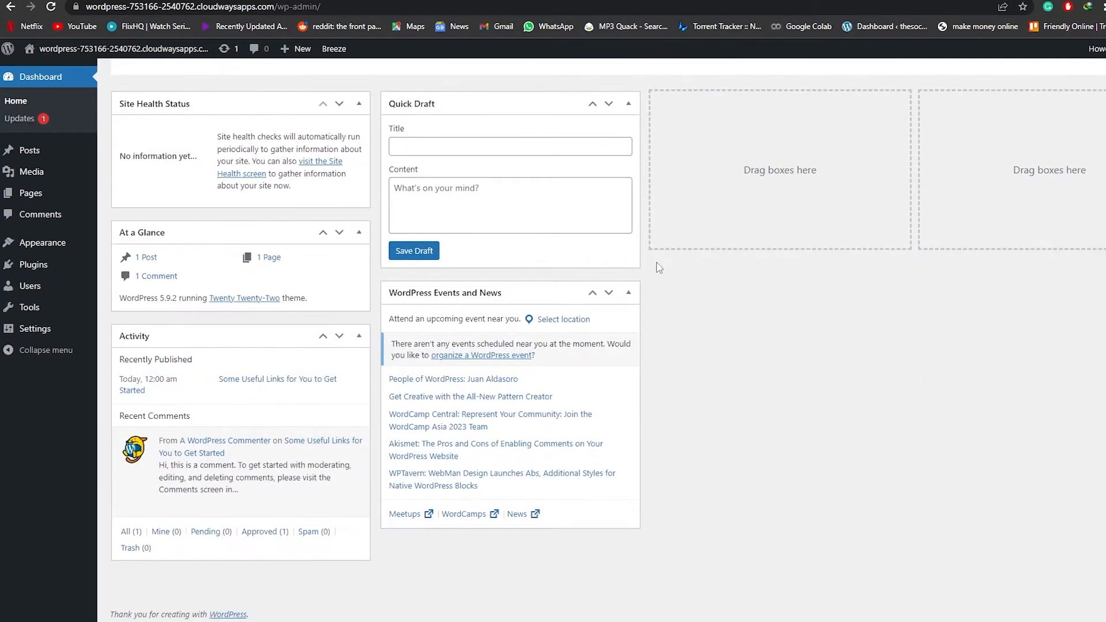
scroll(678, 306, "up", 6)
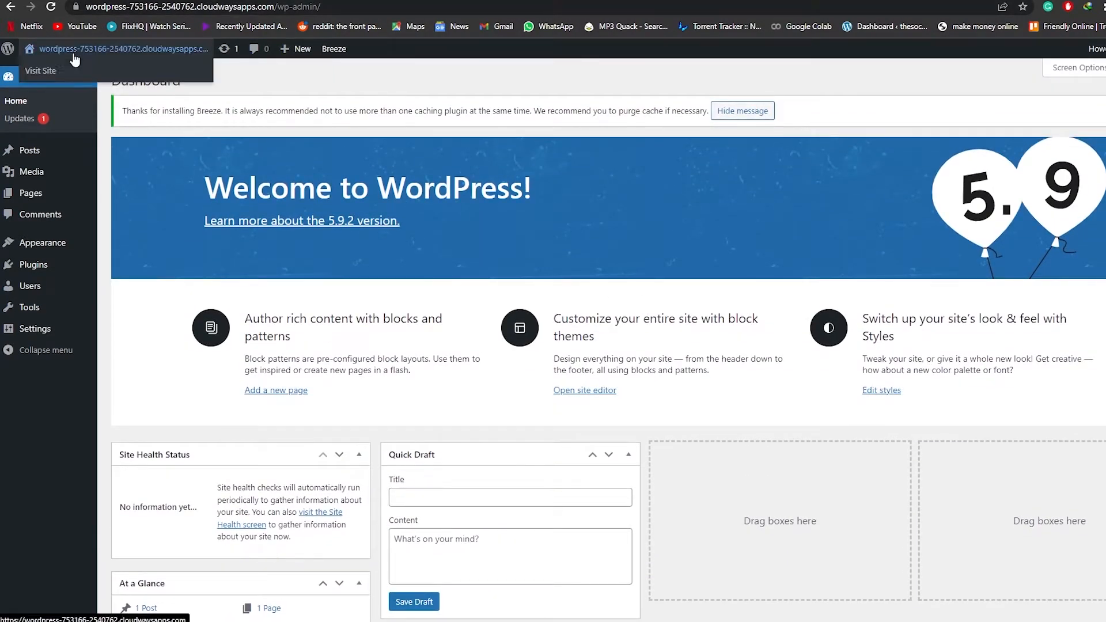
scroll(785, 451, "down", 1)
scroll(786, 451, "down", 2)
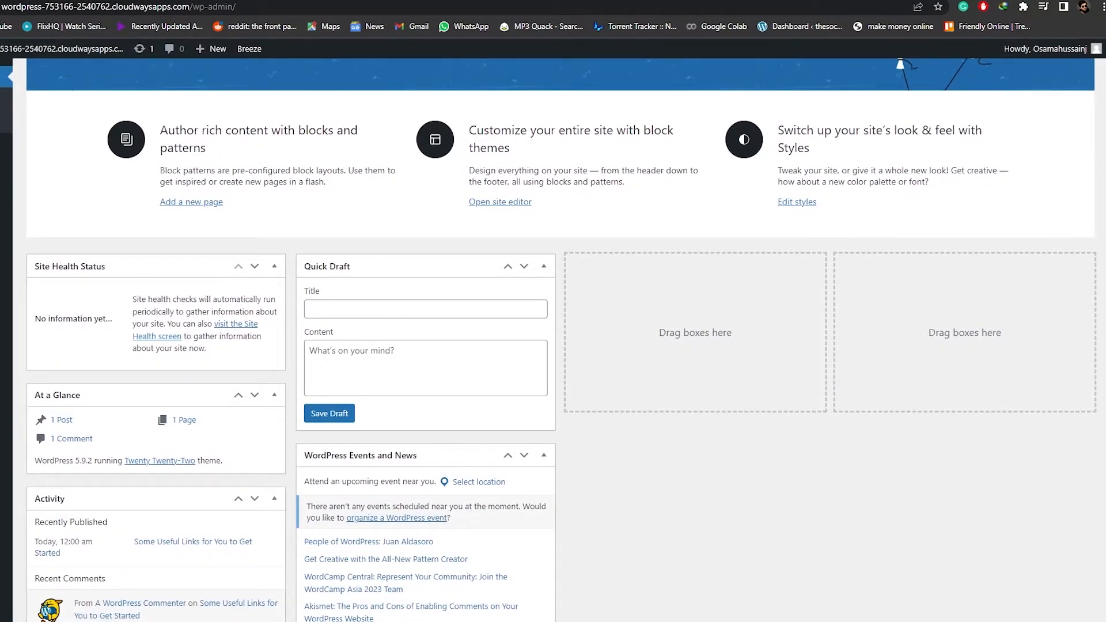
left_click(614, 0)
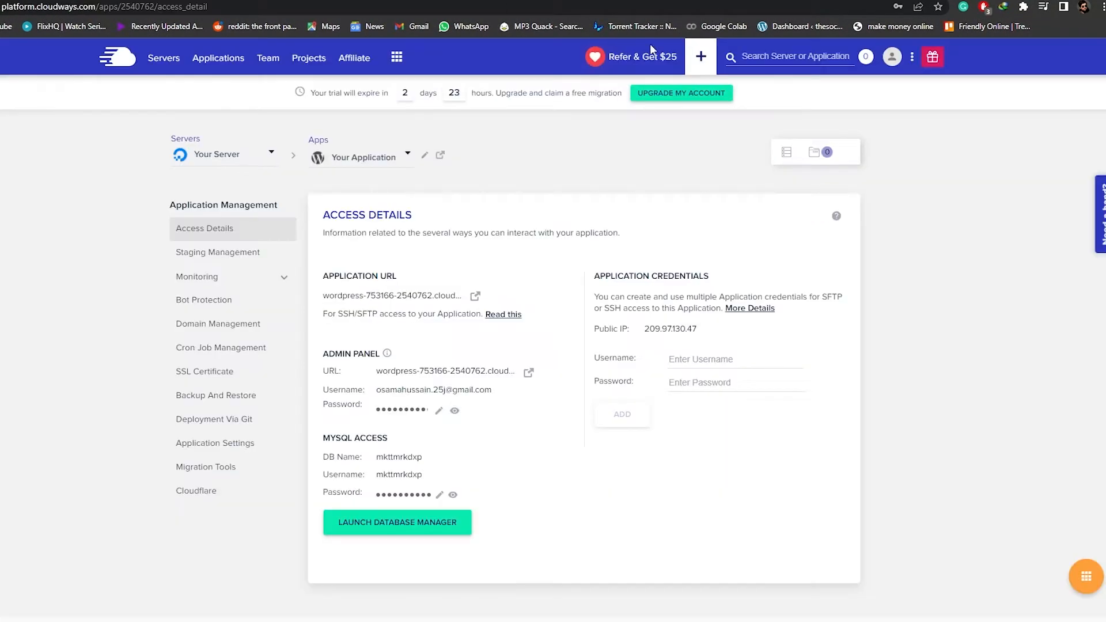
left_click(737, 0)
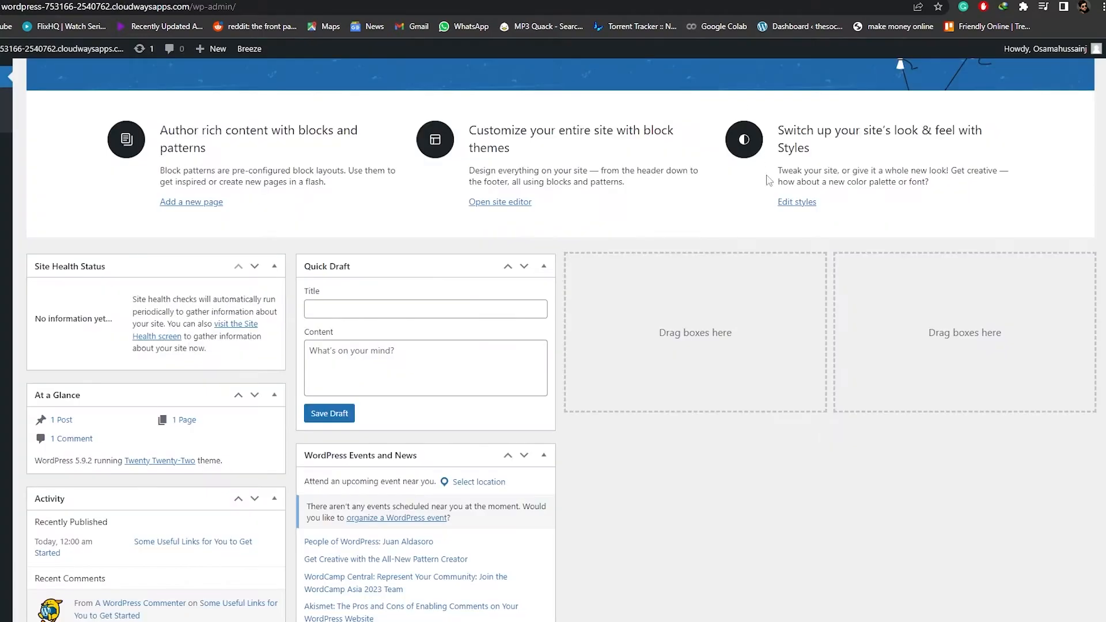
scroll(633, 288, "down", 3)
scroll(749, 323, "up", 3)
scroll(675, 310, "up", 3)
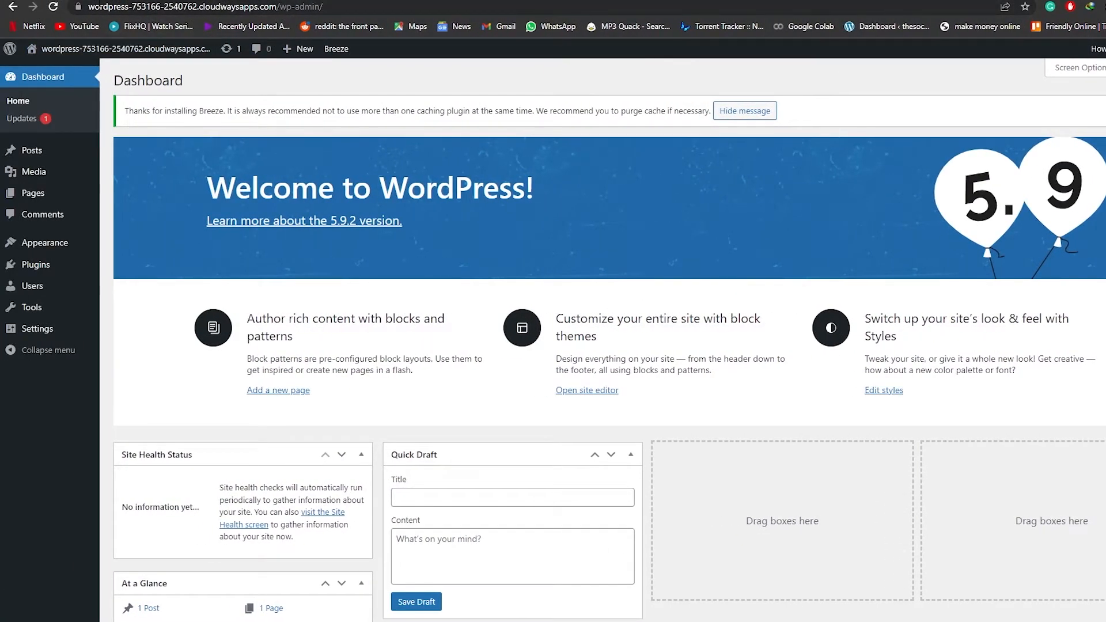
Highlight the temporary Cloudways domain in the WordPress site's web address
left_click(314, 5)
left_click(254, 8)
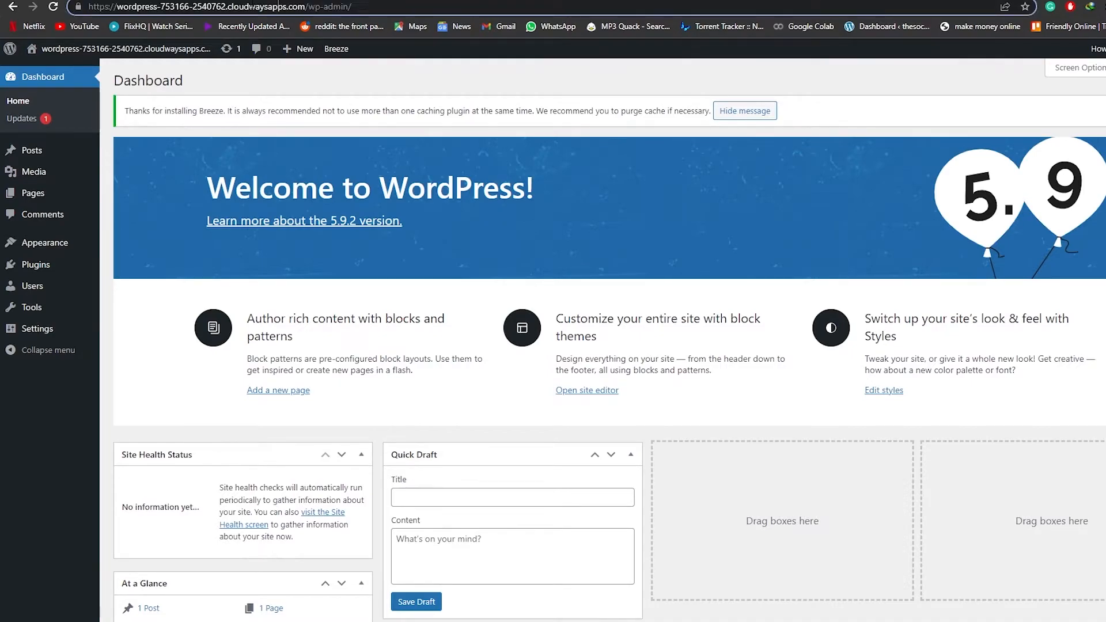
left_click_drag(305, 7, 113, 7)
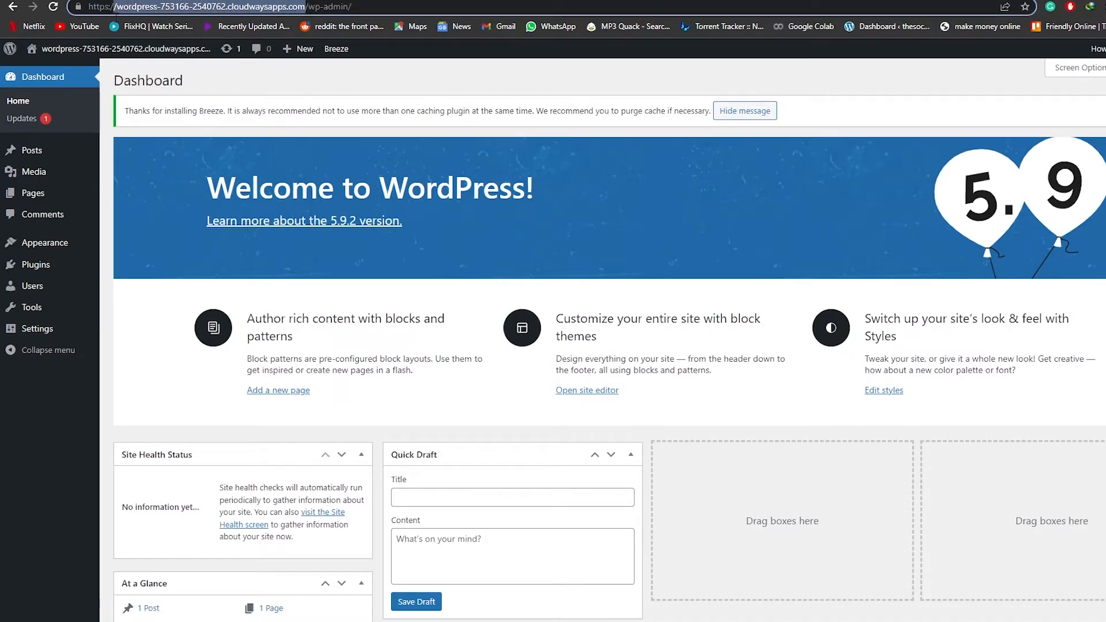
right_click(281, 8)
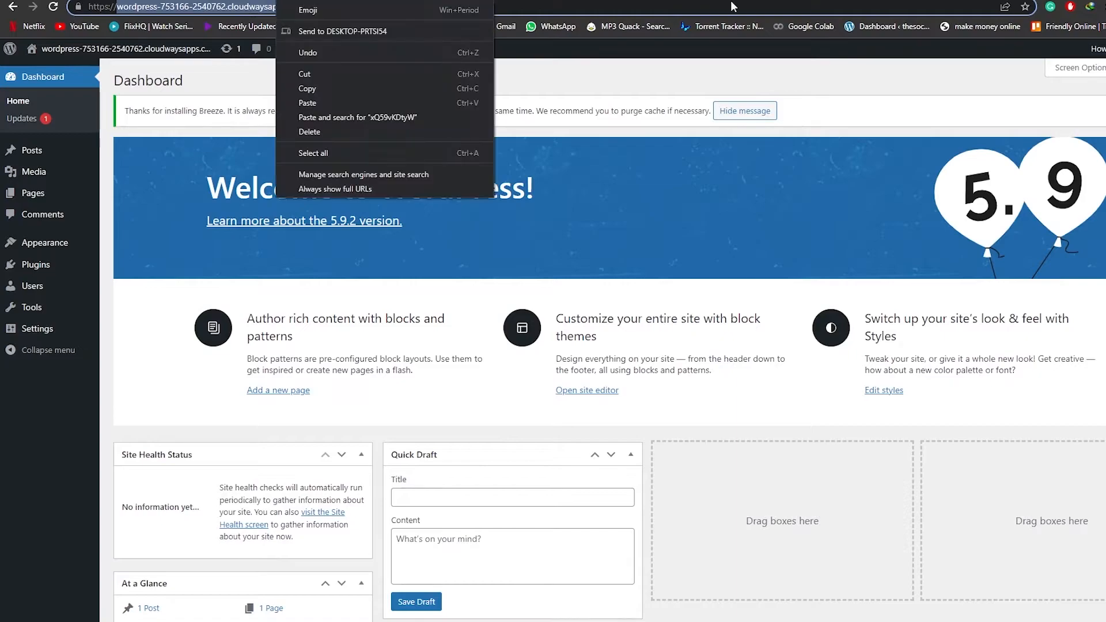
left_click(631, 436)
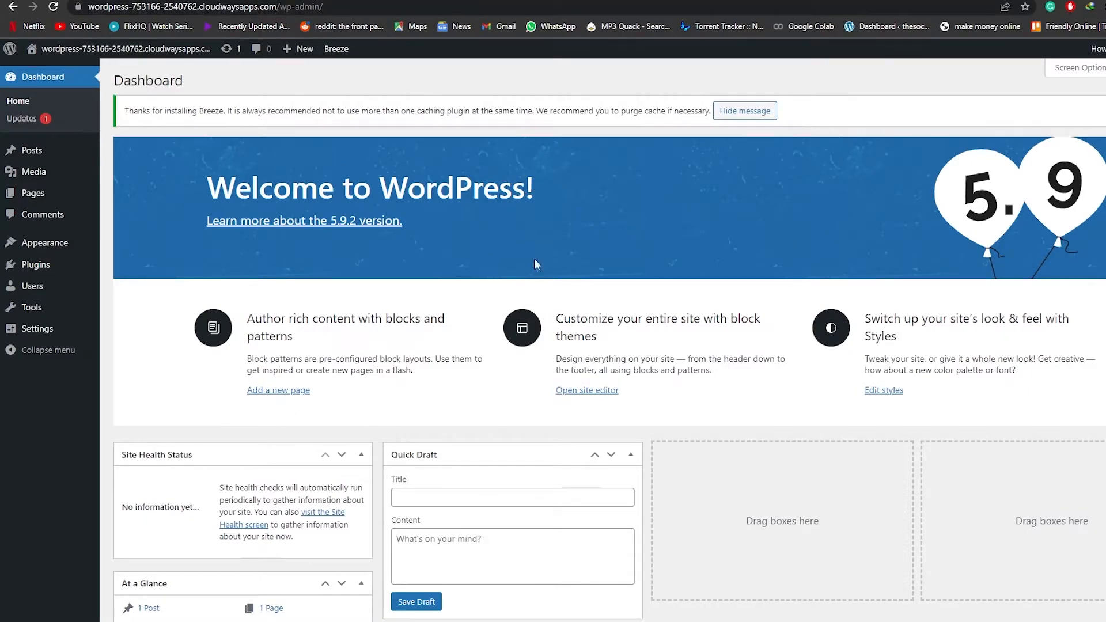
Open godaddy.com in a new browser tab
key("ctrl+t")
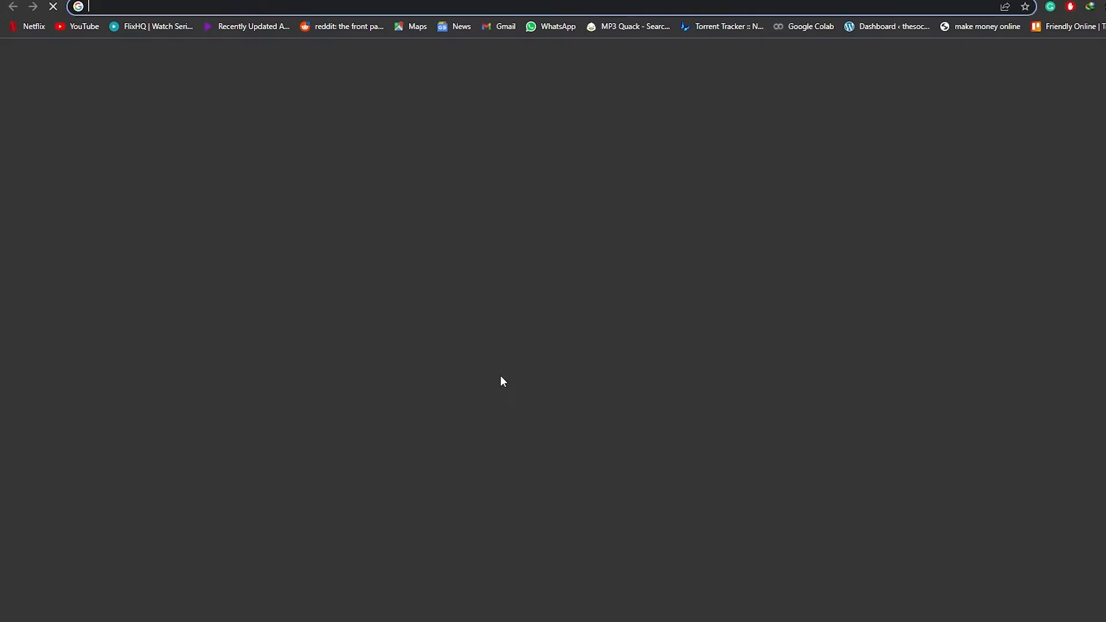
type("godaddy.com")
key("Return")
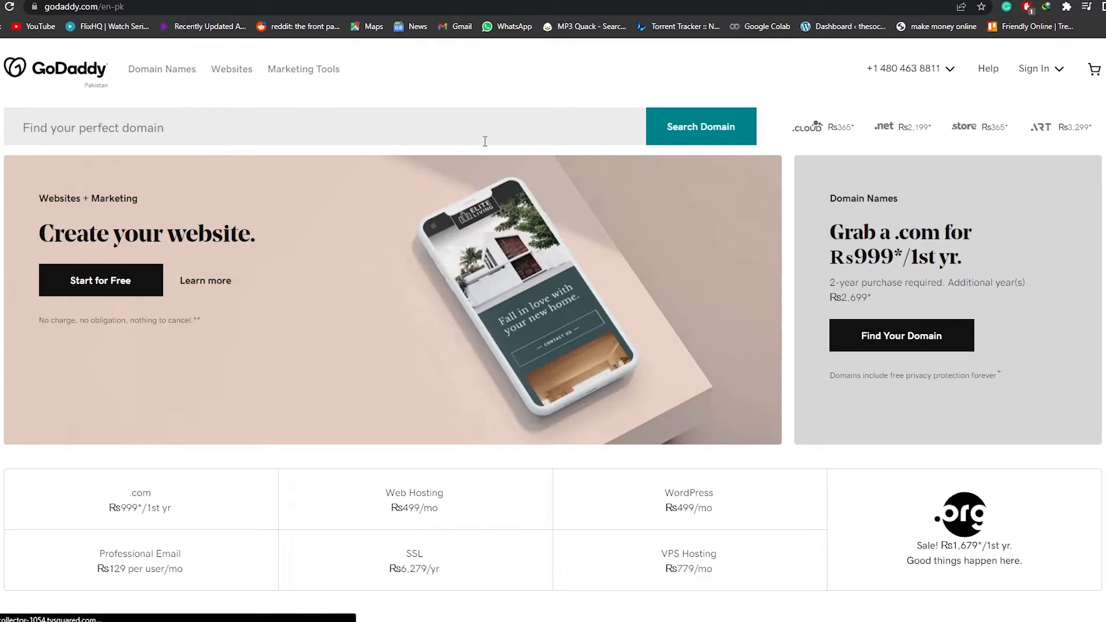
left_click(73, 128)
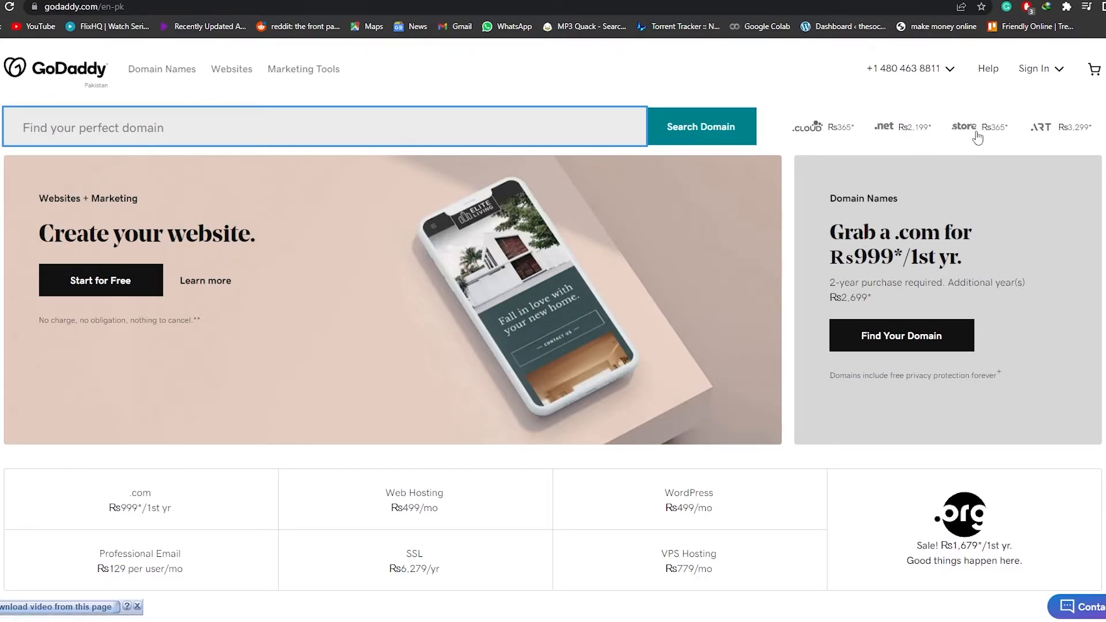
scroll(899, 147, "down", 6)
scroll(139, 173, "up", 6)
type("jhonmarshton")
key("Return")
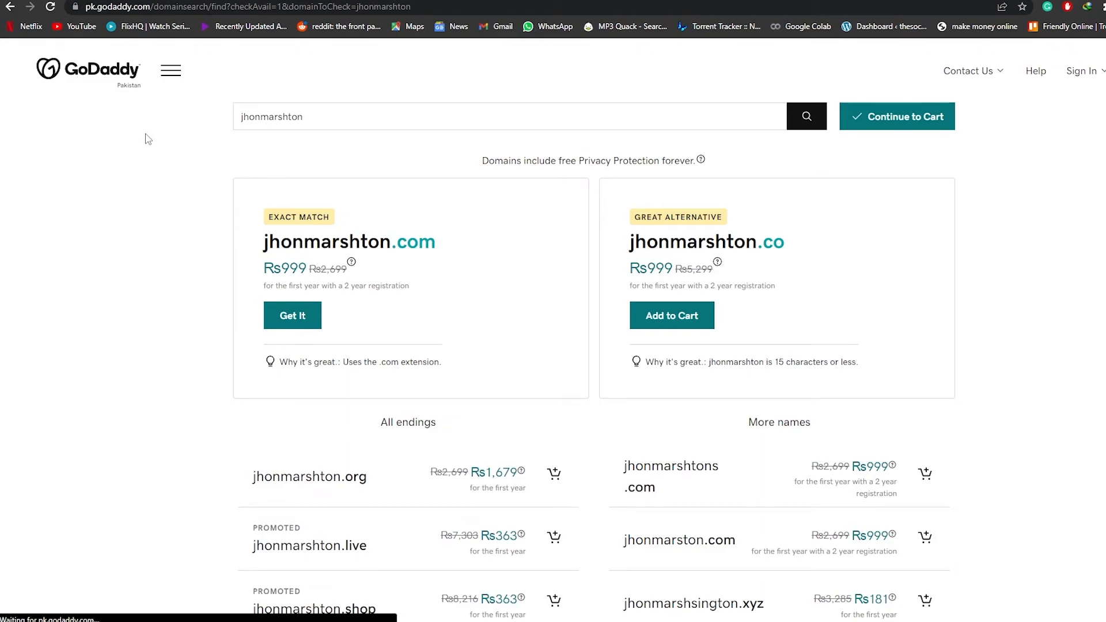
Select the exact-match domain jhonmarshton.com for purchase and continue to the cart
left_click_drag(270, 247, 458, 247)
left_click(458, 246)
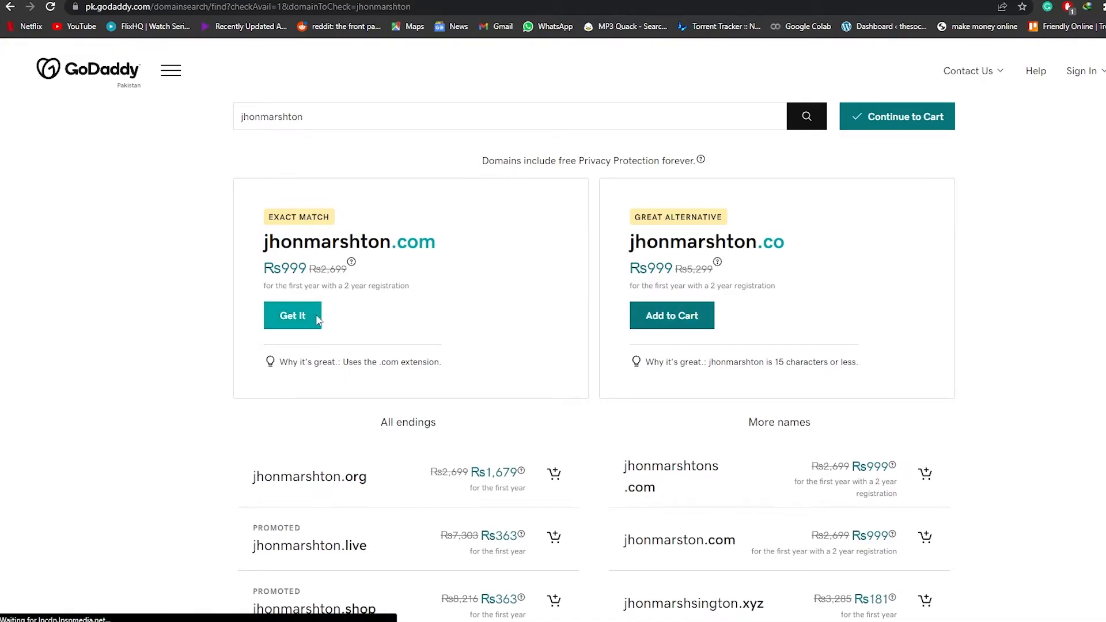
scroll(178, 264, "down", 1)
scroll(429, 274, "up", 1)
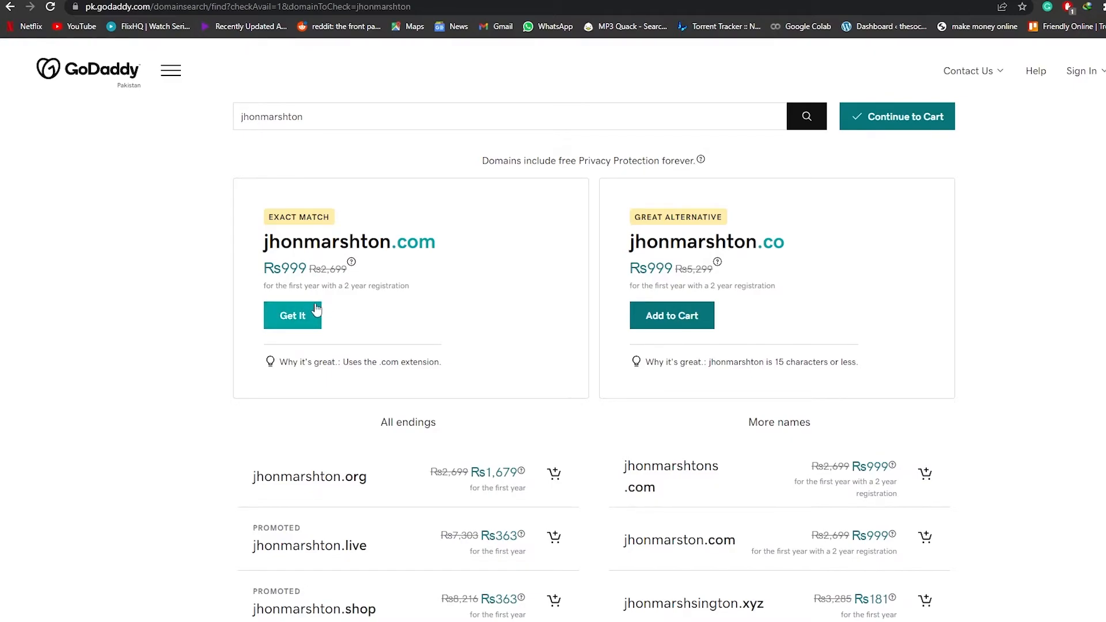
left_click(303, 325)
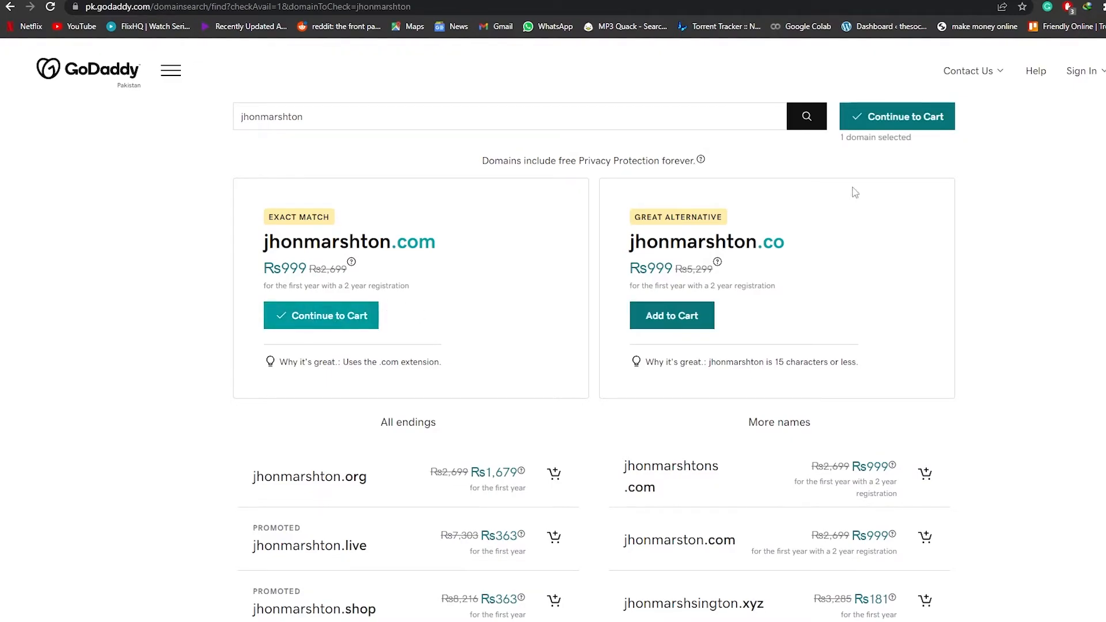
left_click(349, 313)
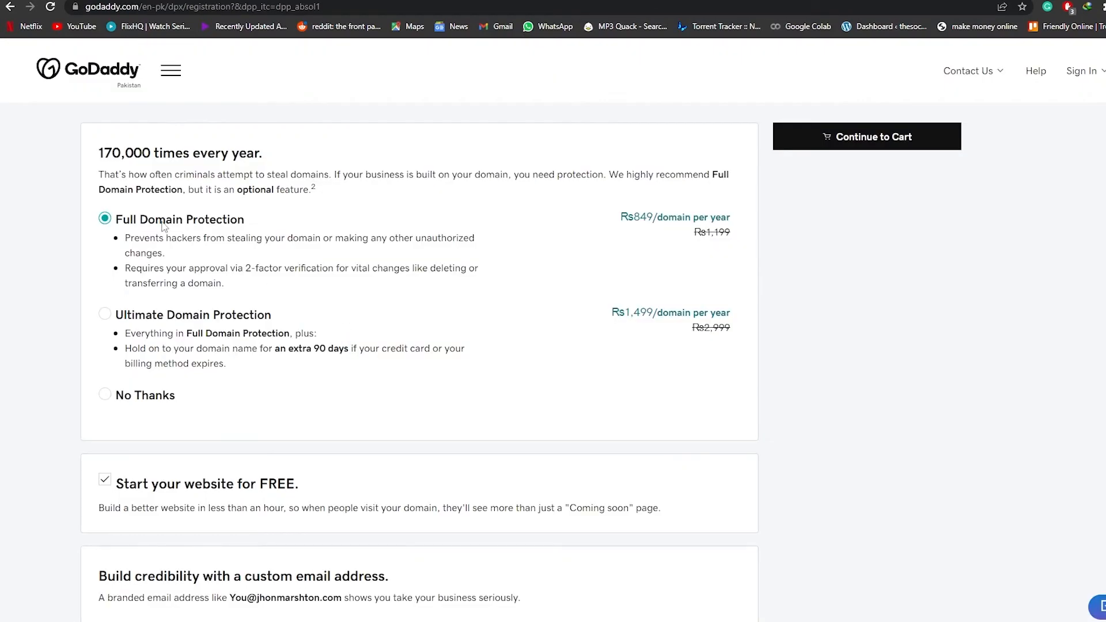
Review the domain protection plans and decline them with No Thanks
scroll(110, 242, "down", 1)
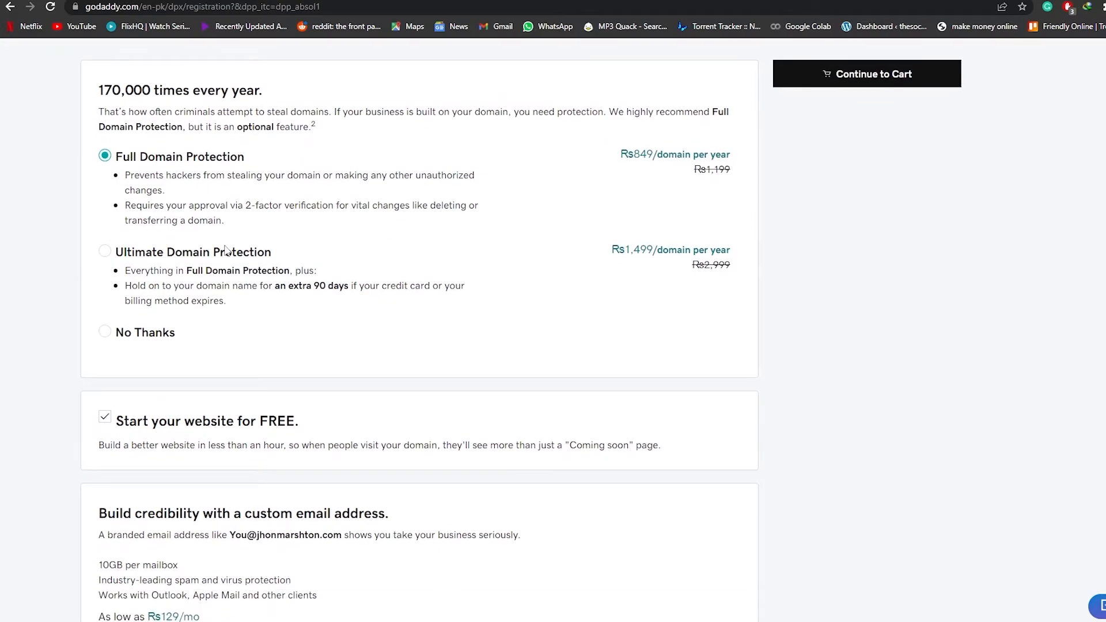
scroll(305, 225, "up", 1)
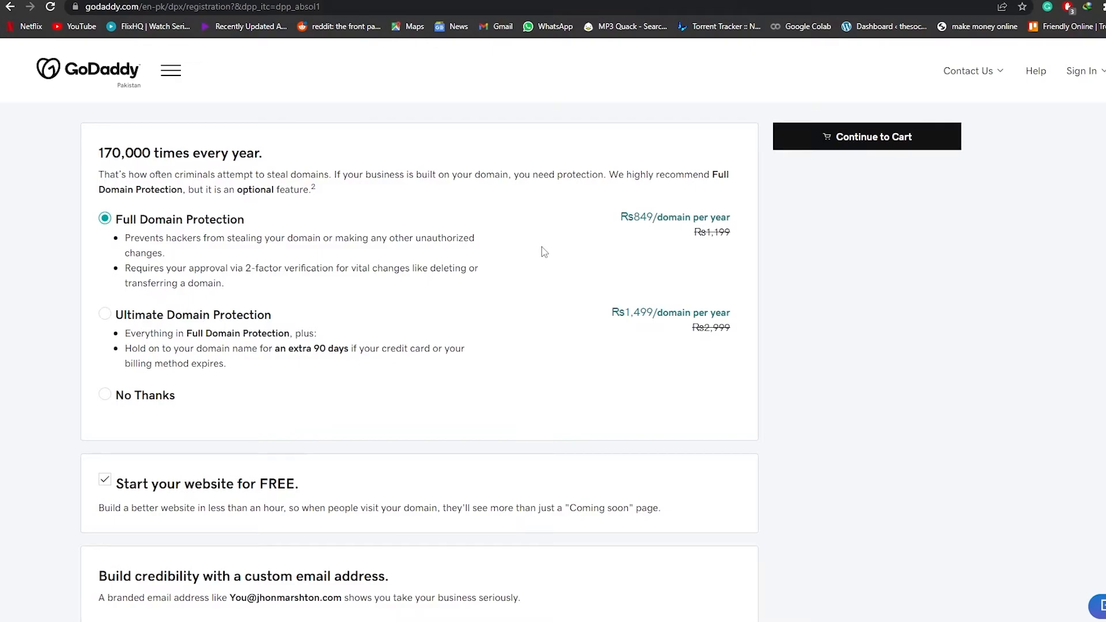
left_click(105, 396)
scroll(105, 391, "down", 5)
scroll(283, 233, "up", 2)
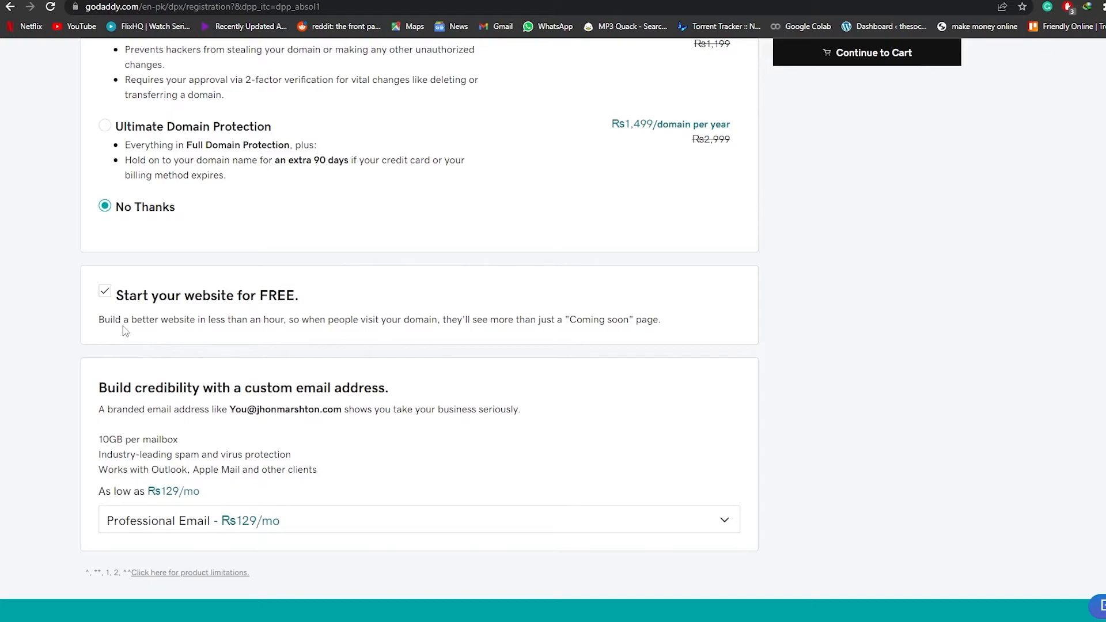
Deselect the free website offer and set the custom email address option to No Thanks
left_click(104, 292)
scroll(286, 385, "down", 3)
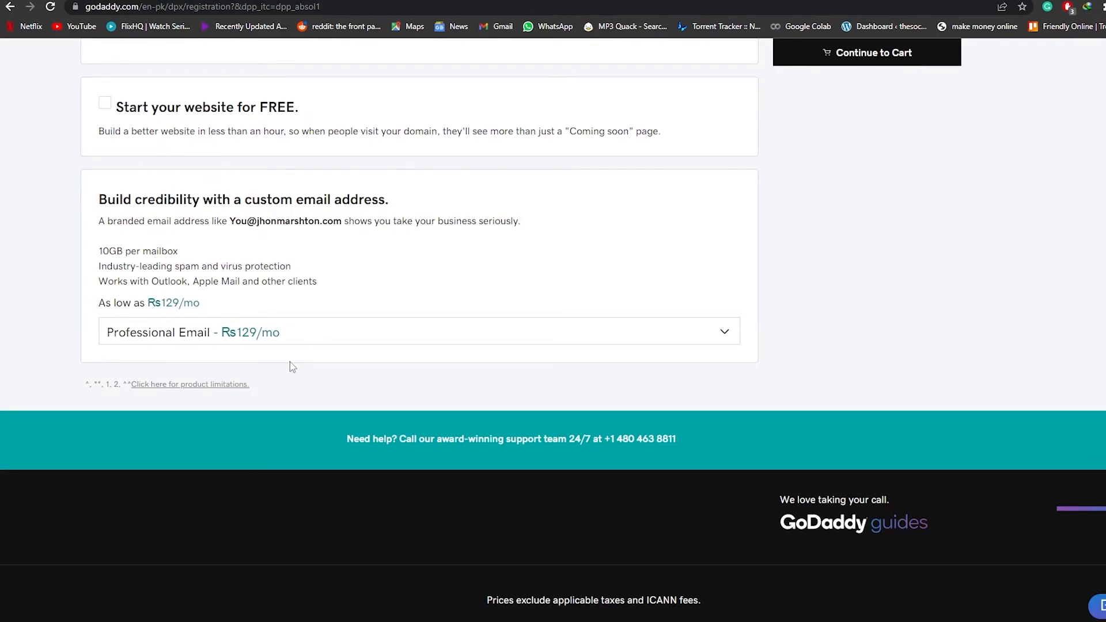
left_click(273, 334)
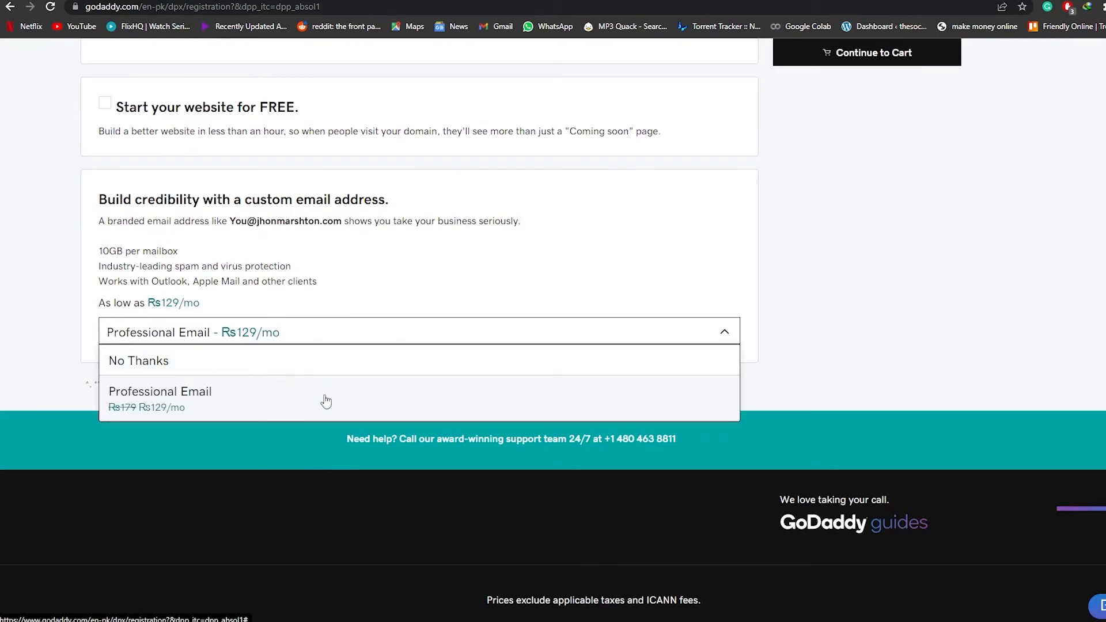
left_click(259, 372)
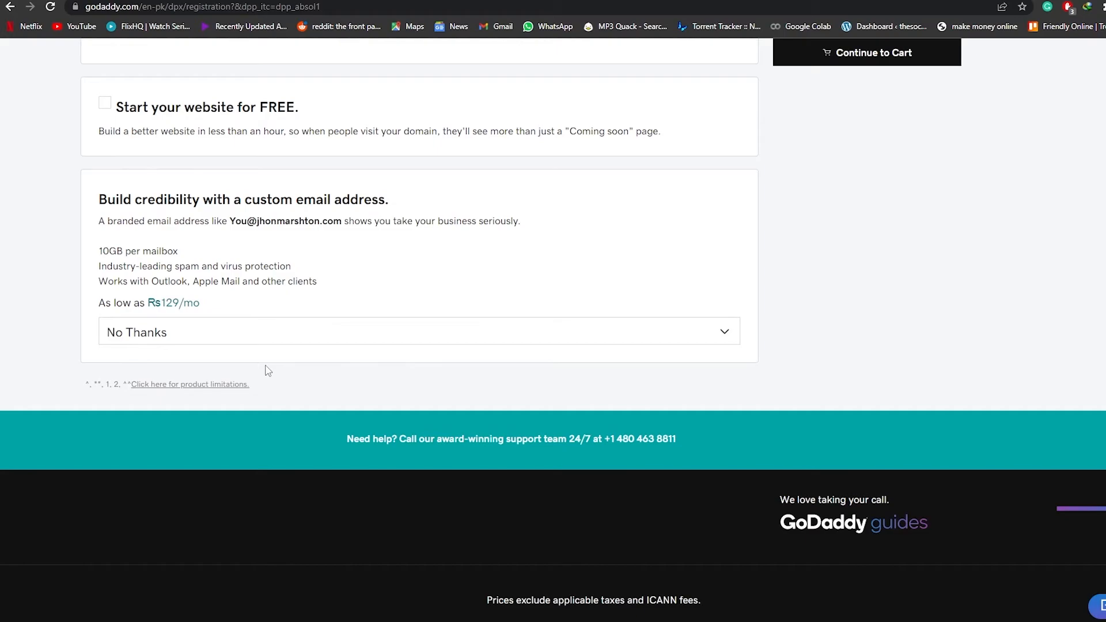
Continue to the cart with the jhonmarshton.com domain and all optional extras declined
scroll(484, 461, "up", 5)
scroll(483, 460, "down", 6)
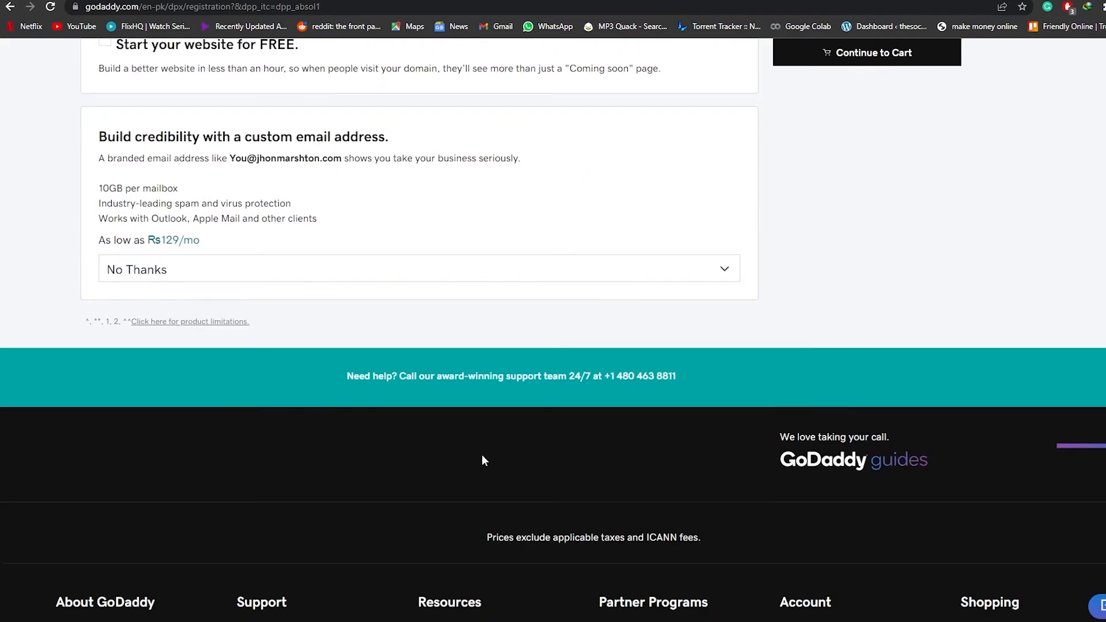
scroll(814, 458, "up", 6)
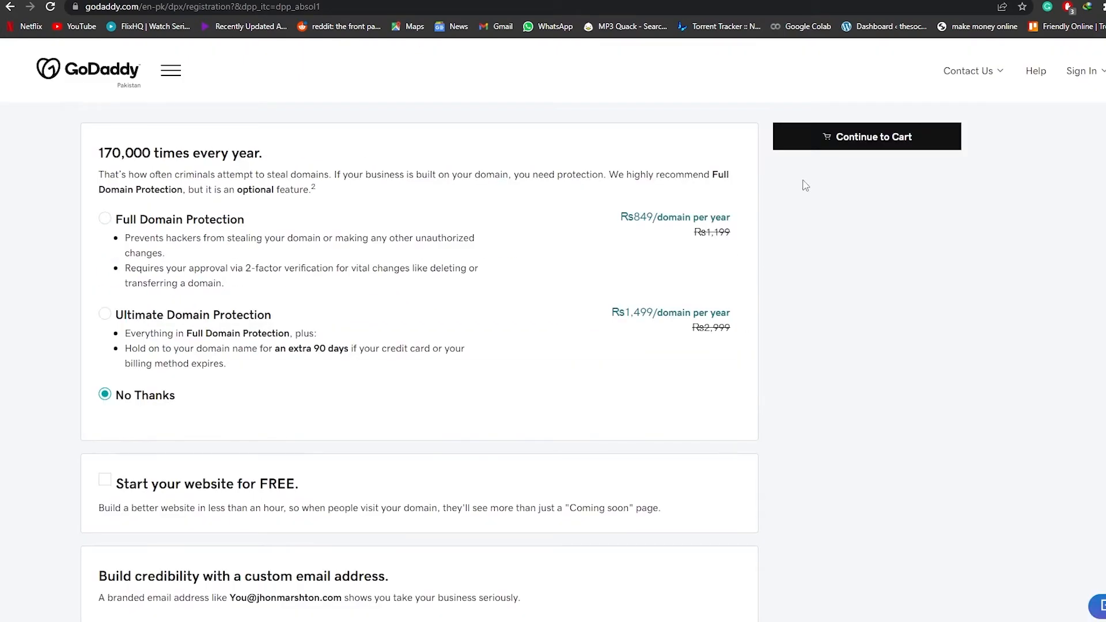
left_click(843, 143)
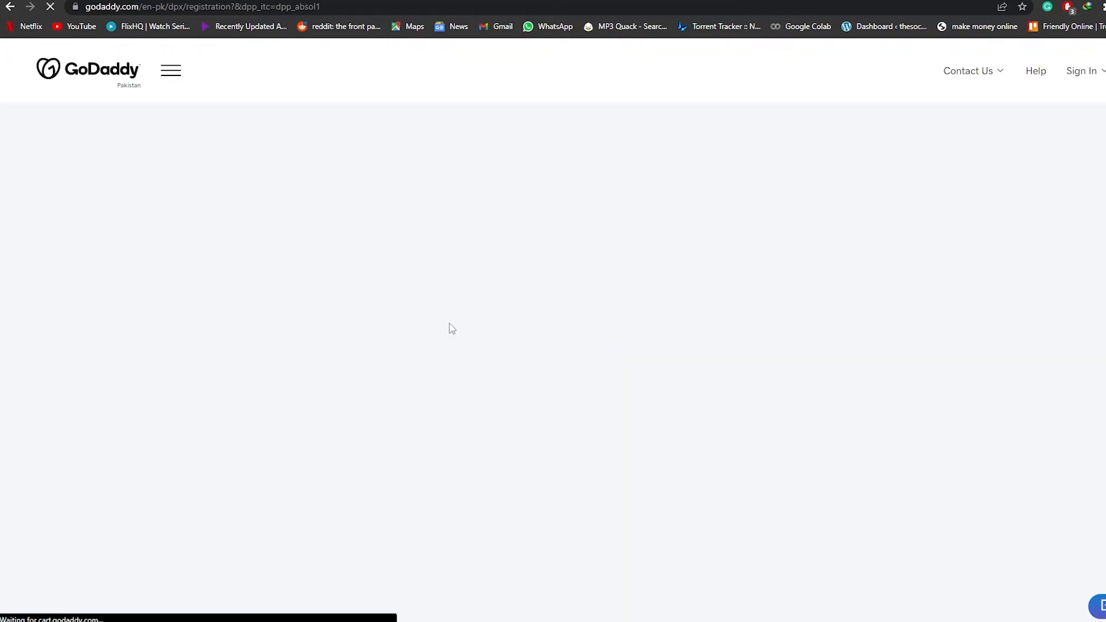
Set the registration period of jhonmarshton.com in the cart to 1 Year
scroll(392, 291, "down", 1)
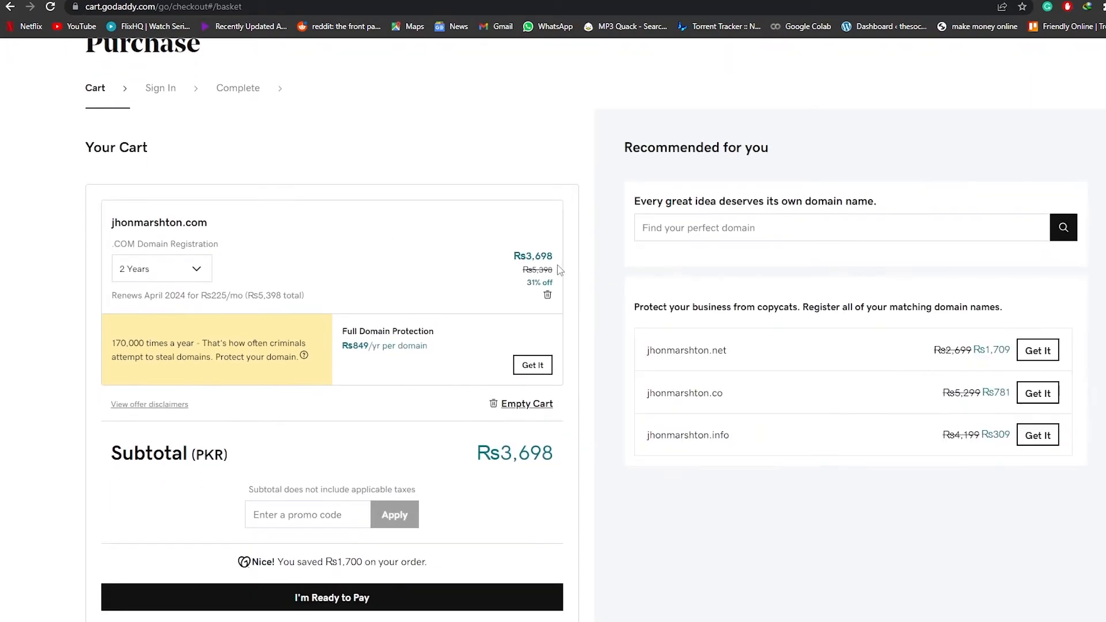
left_click(185, 281)
left_click(131, 293)
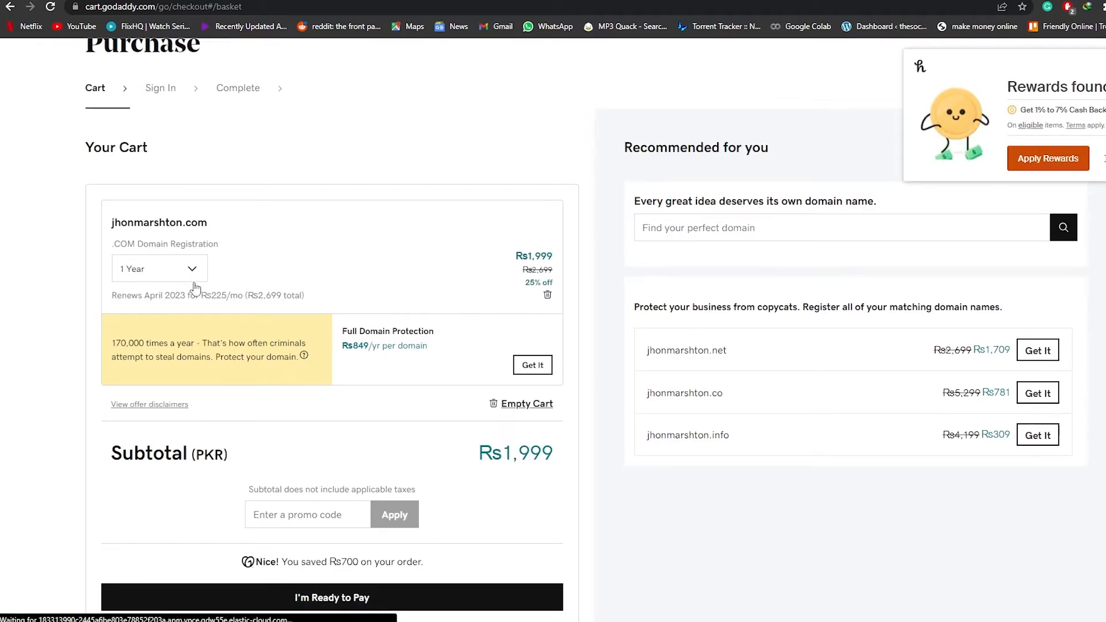
left_click(193, 271)
left_click(286, 289)
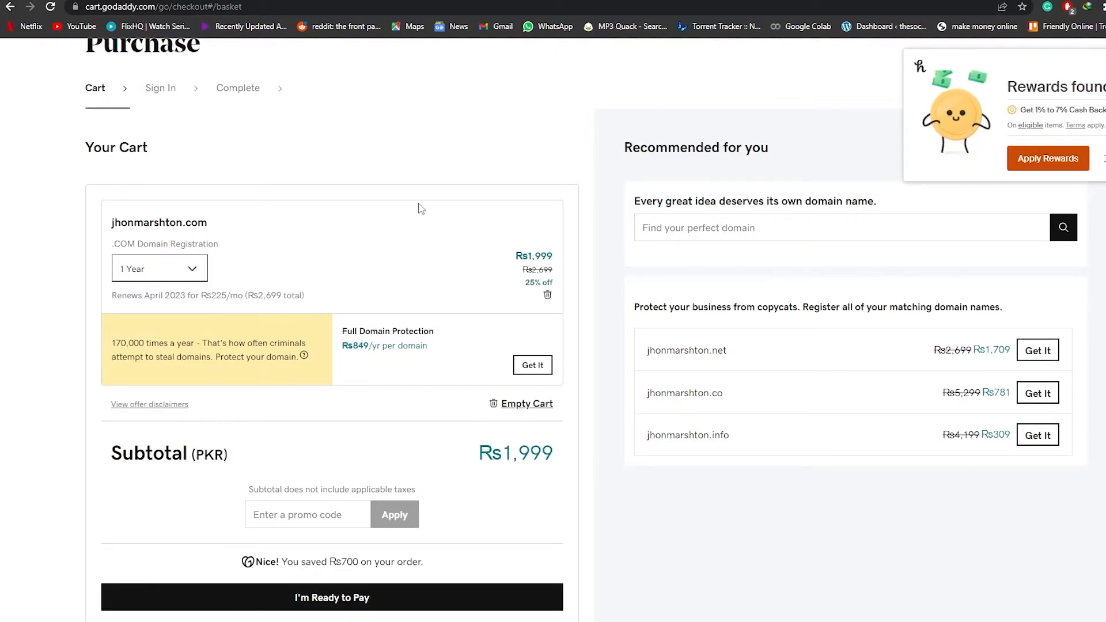
Proceed from the cart to payment and create the GoDaddy account by continuing with Google
scroll(421, 208, "down", 2)
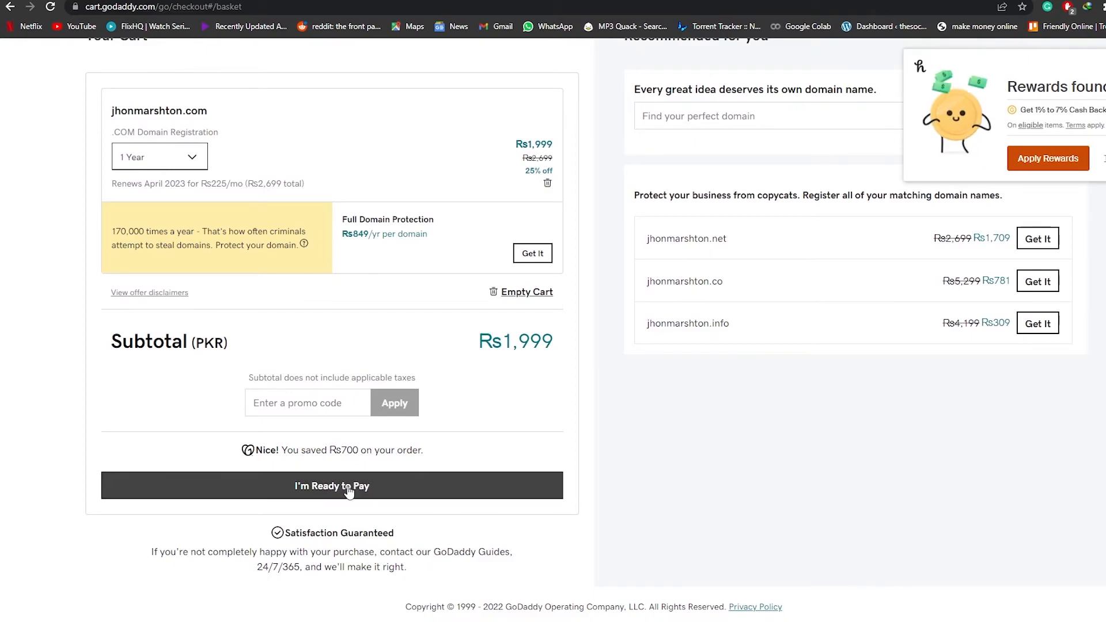
scroll(386, 498, "up", 2)
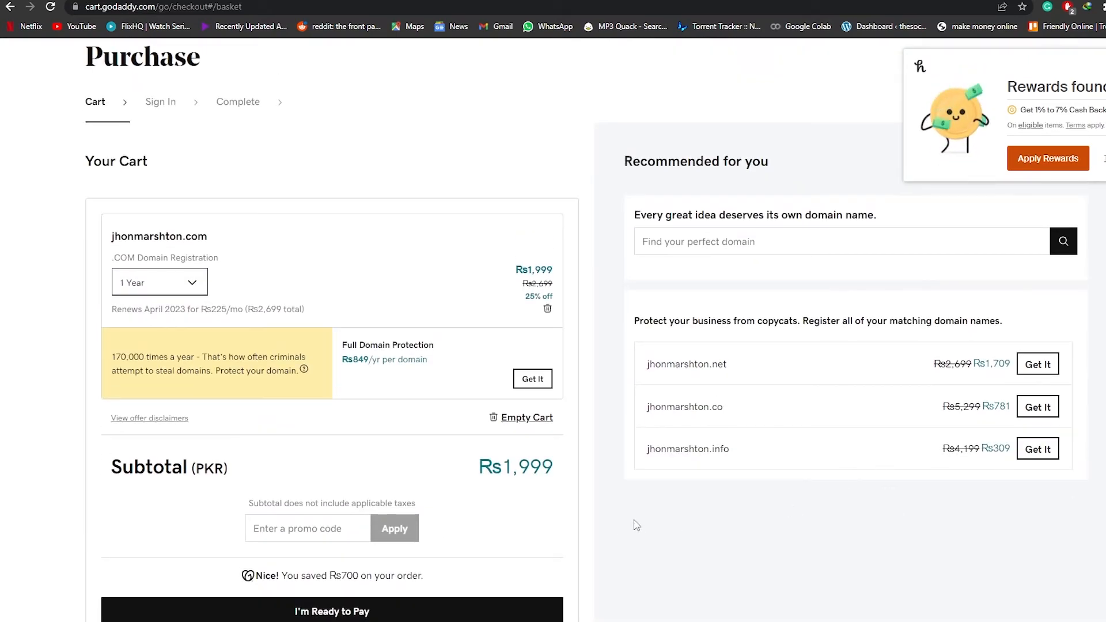
scroll(632, 525, "down", 2)
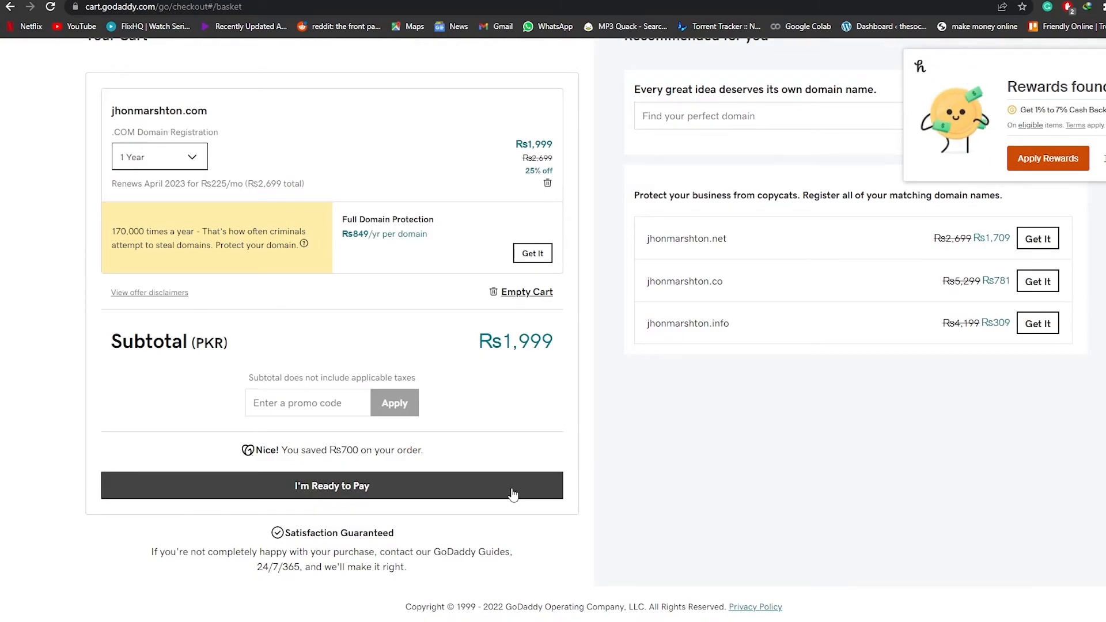
left_click(512, 492)
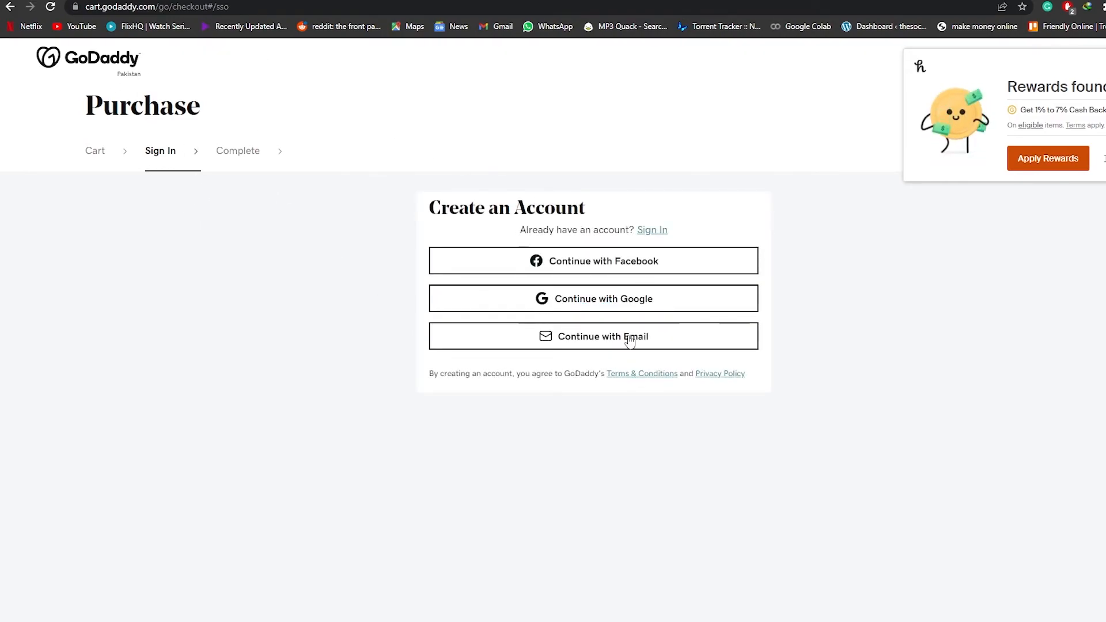
left_click(604, 310)
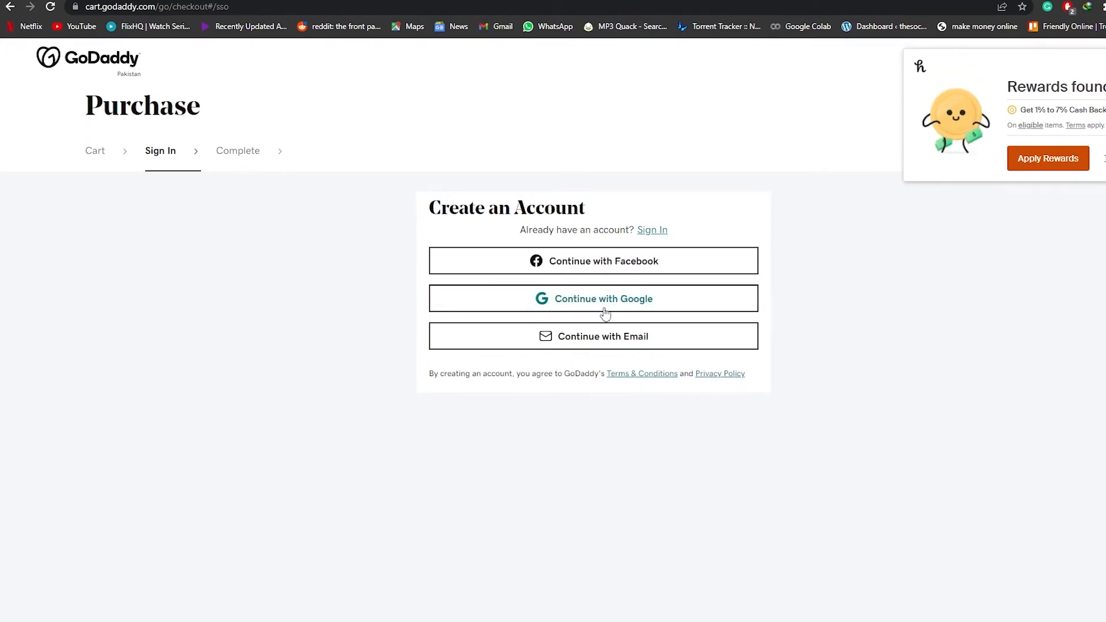
Examine the checkout page's billing information fields, order summary and payment method section
scroll(140, 298, "down", 3)
scroll(267, 395, "down", 1)
scroll(269, 454, "up", 4)
scroll(424, 475, "down", 3)
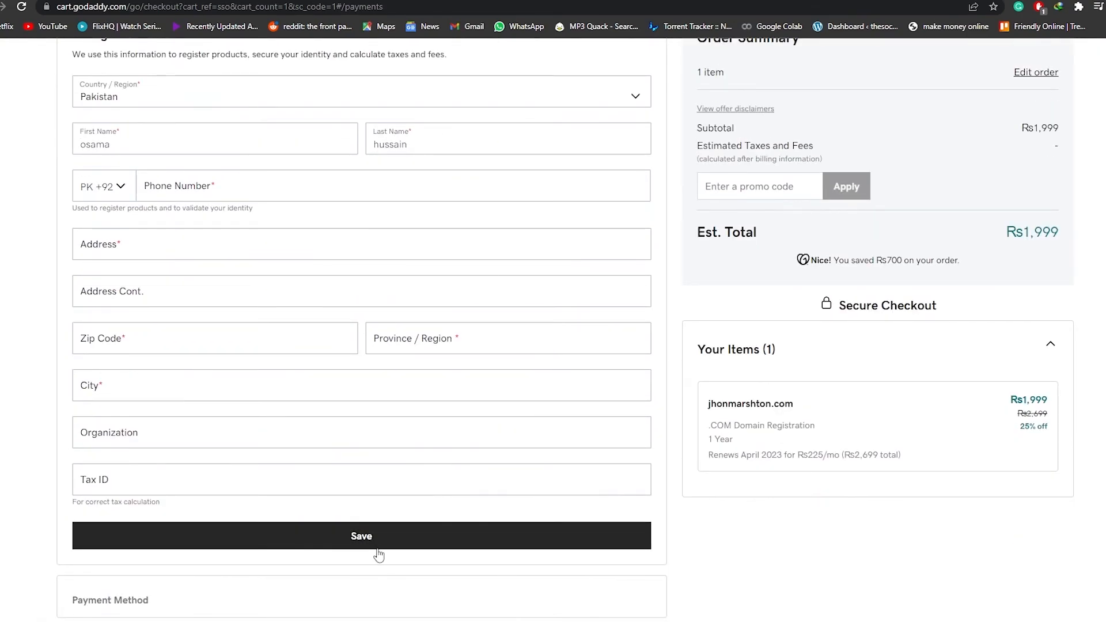
scroll(375, 553, "down", 1)
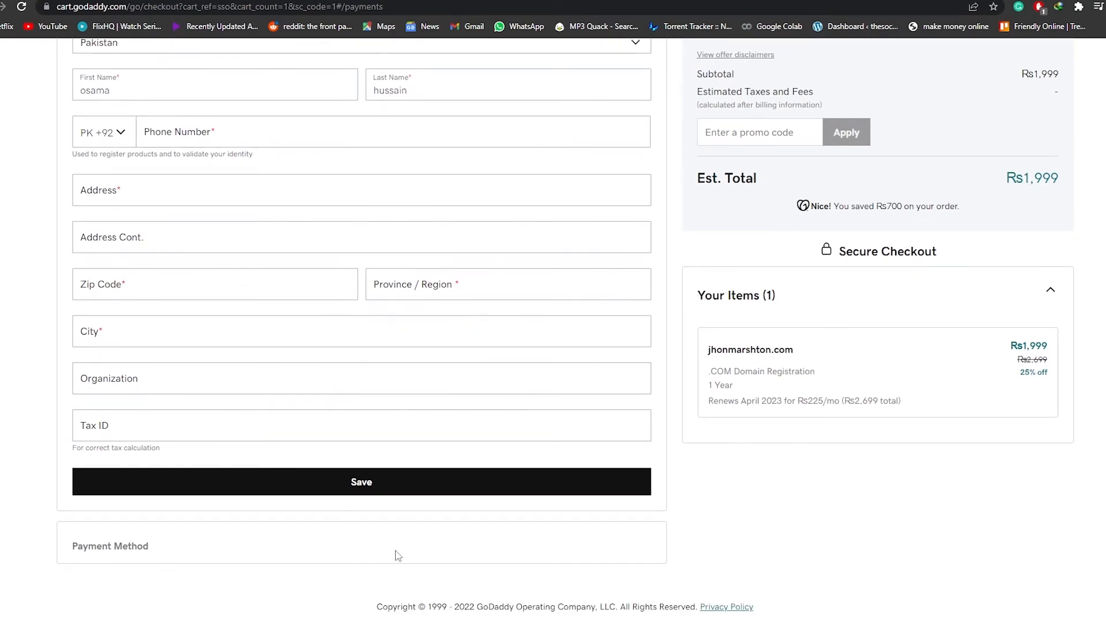
scroll(396, 555, "up", 1)
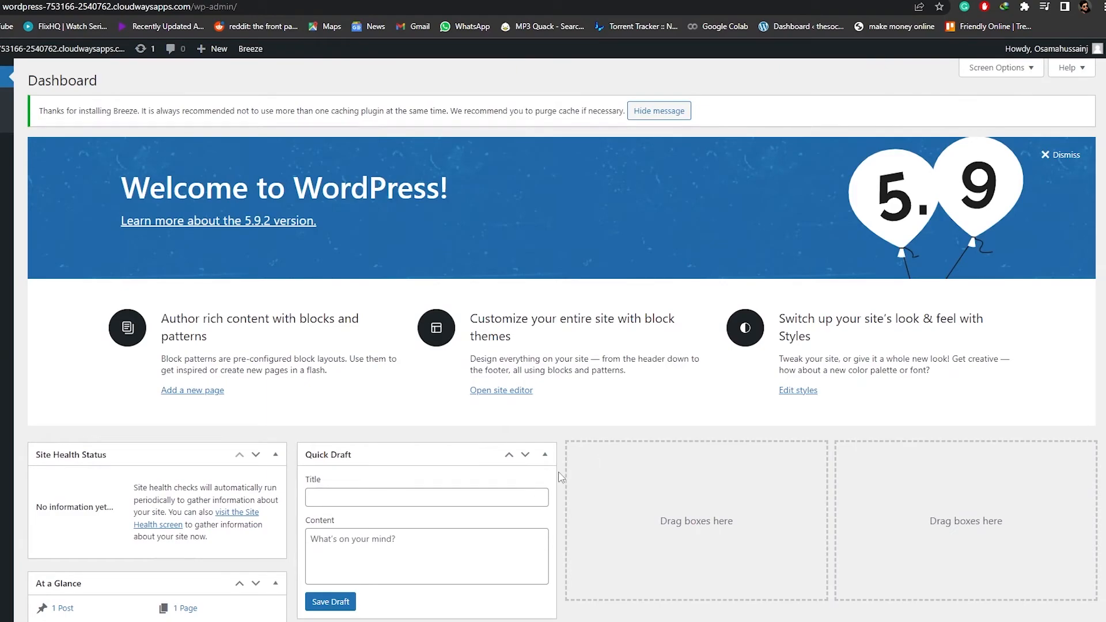
Look over the widgets on the WordPress admin dashboard, from the welcome banner down to the activity and news sections
scroll(559, 476, "down", 5)
scroll(566, 444, "down", 1)
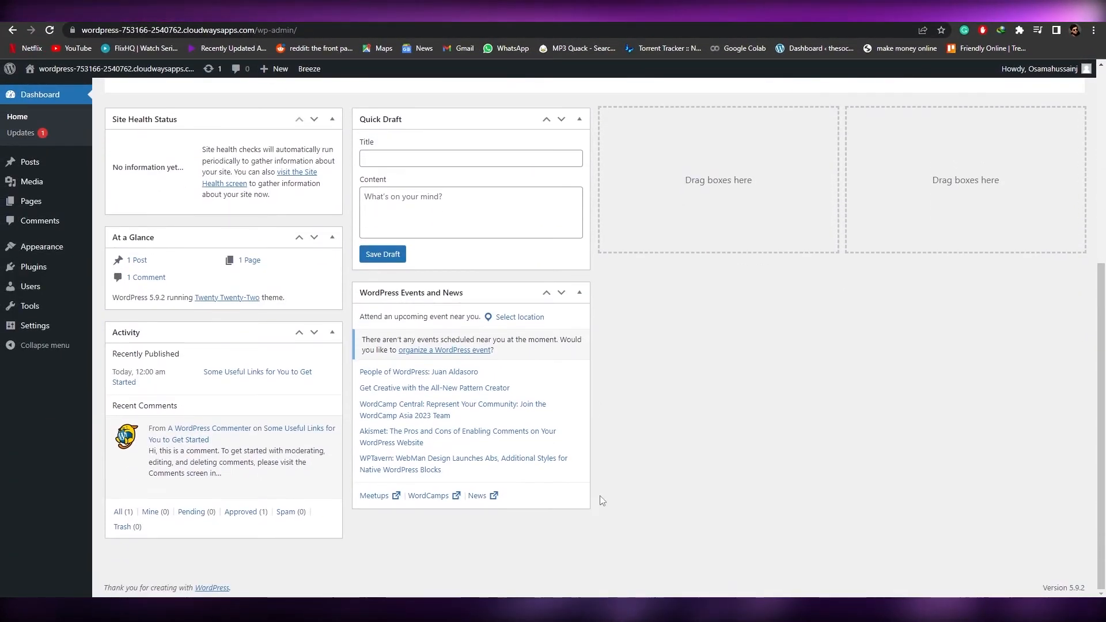
scroll(601, 502, "up", 6)
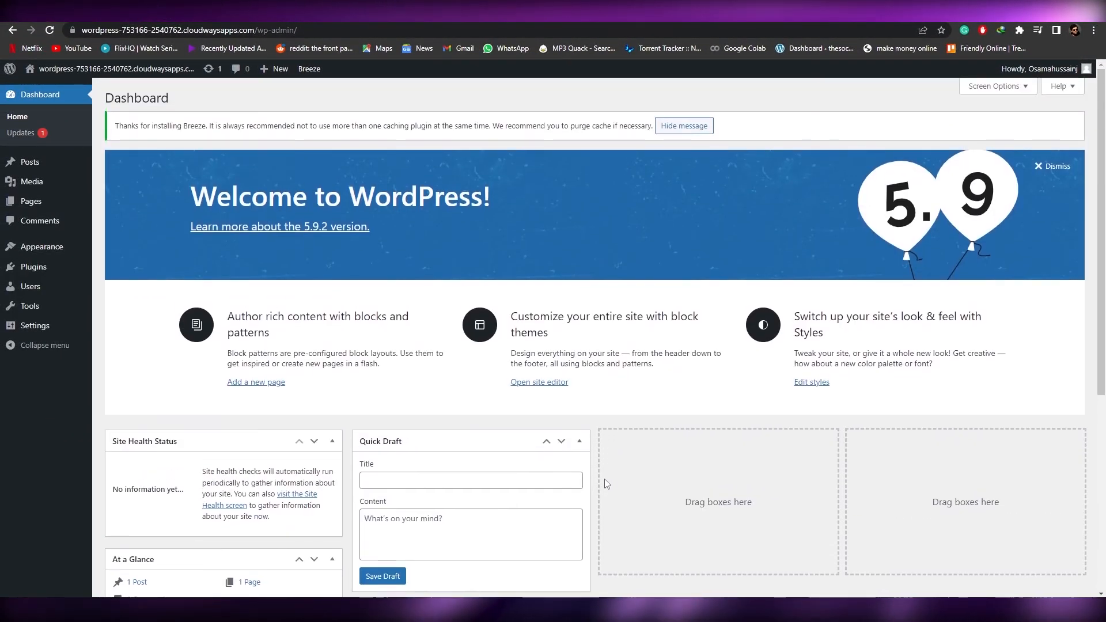